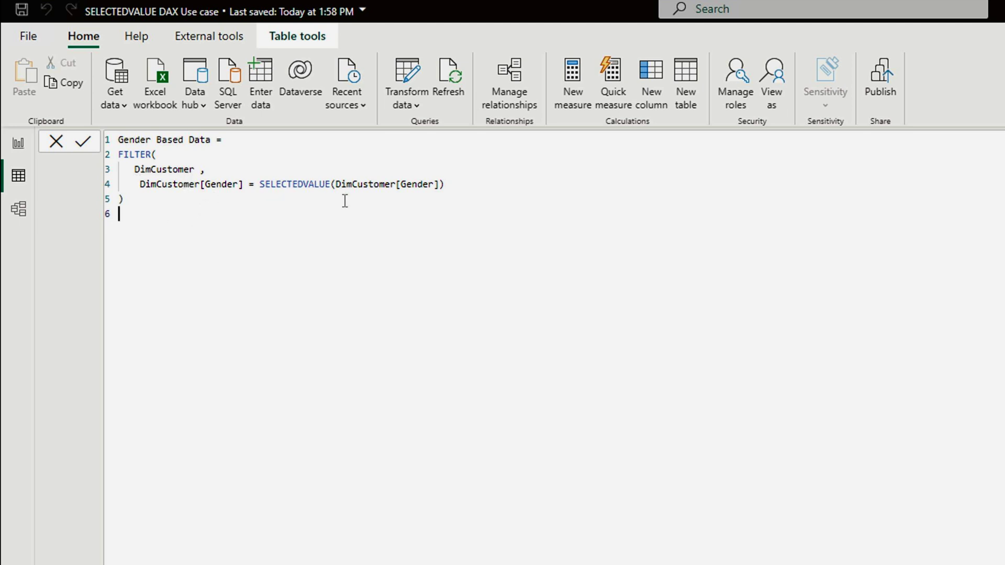
- Commit the Gender Based Data formula filtering DimCustomer by SELECTEDVALUE of Gender, expand the table's fields and collapse the formula
{"action": "left_click_drag", "start_coordinate": [260, 183], "coordinate": [331, 184]}
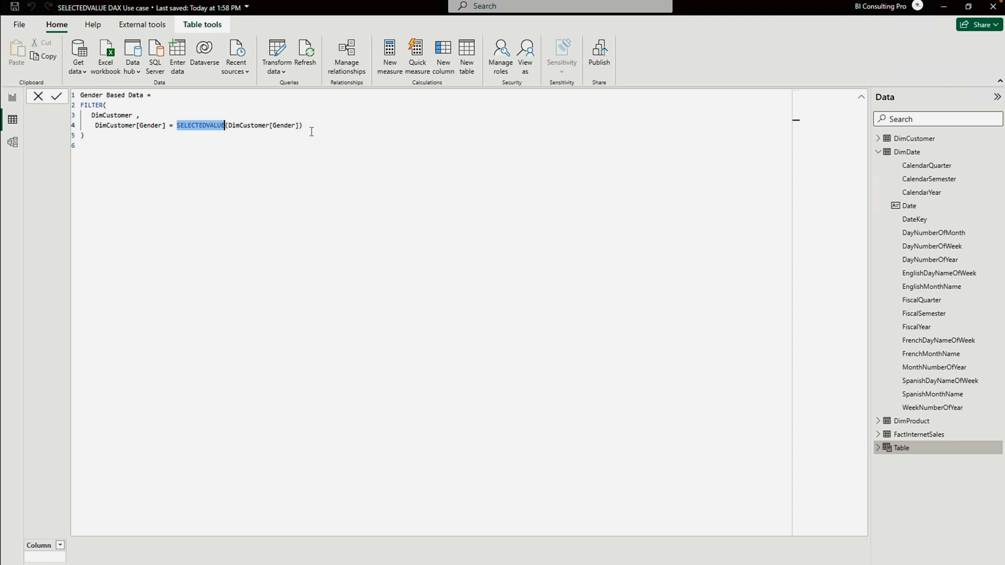
{"action": "left_click", "coordinate": [56, 96]}
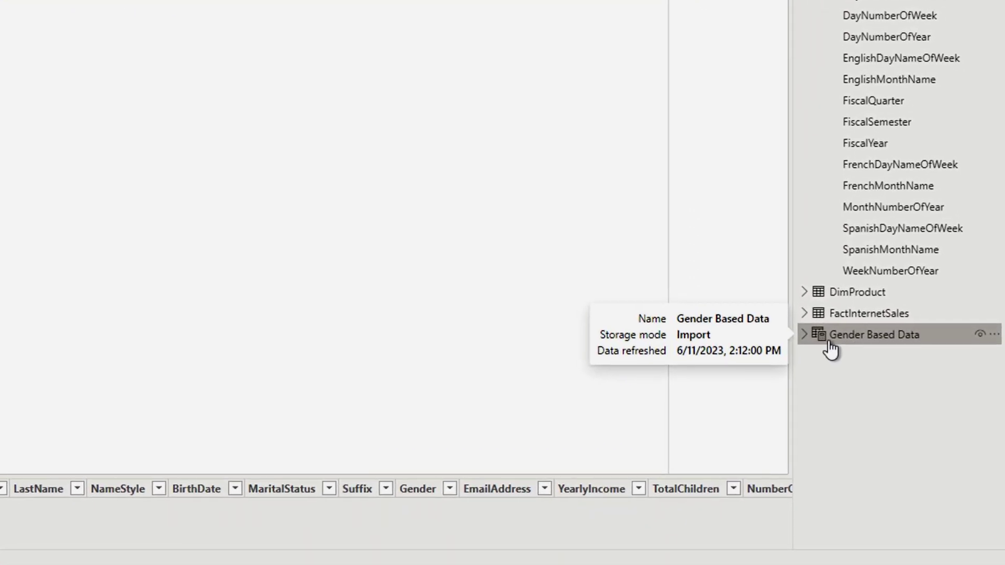
{"action": "left_click", "coordinate": [795, 327]}
{"action": "scroll", "coordinate": [837, 398], "scroll_direction": "down", "scroll_amount": 3}
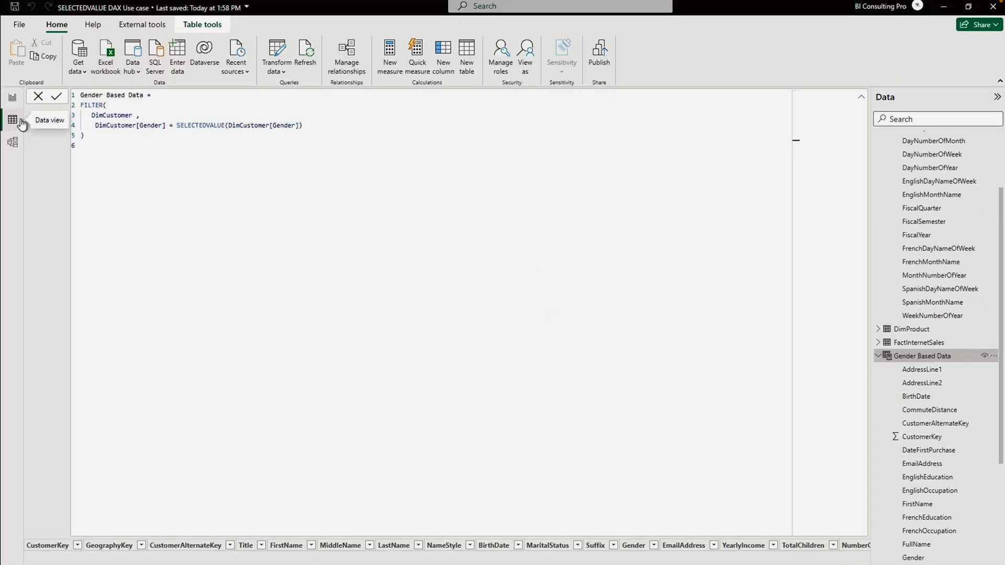
{"action": "left_click", "coordinate": [38, 100]}
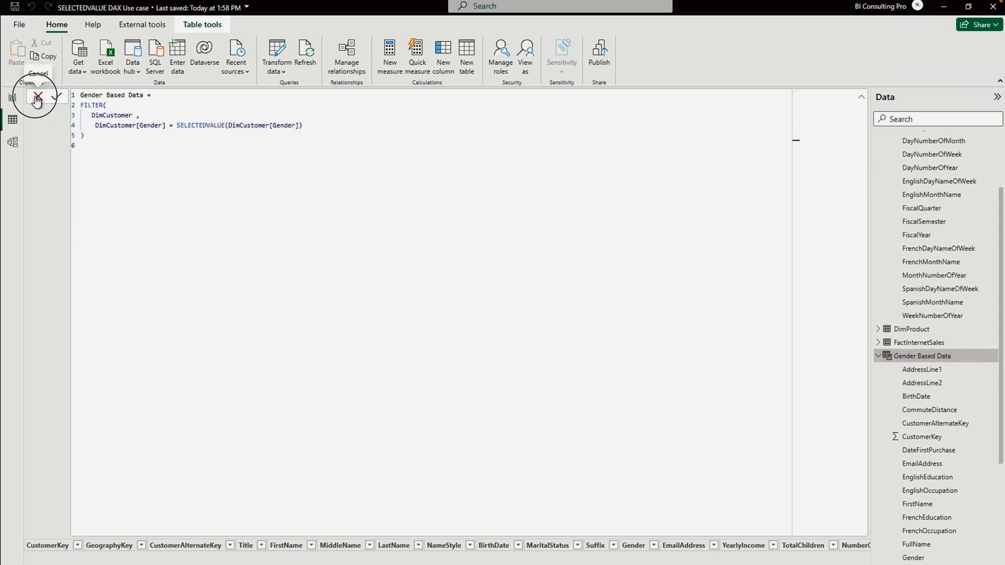
{"action": "left_click", "coordinate": [152, 179]}
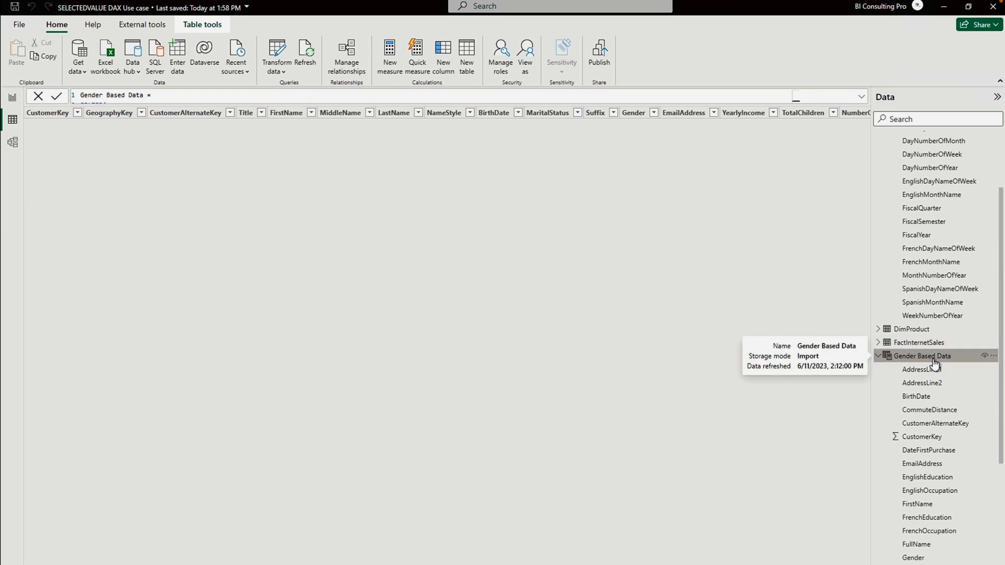
- On the blank report page, build a table visual with FrenchOccupation, FirstName and DateFirstPurchase from Gender Based Data, and widen it
{"action": "left_click", "coordinate": [13, 101]}
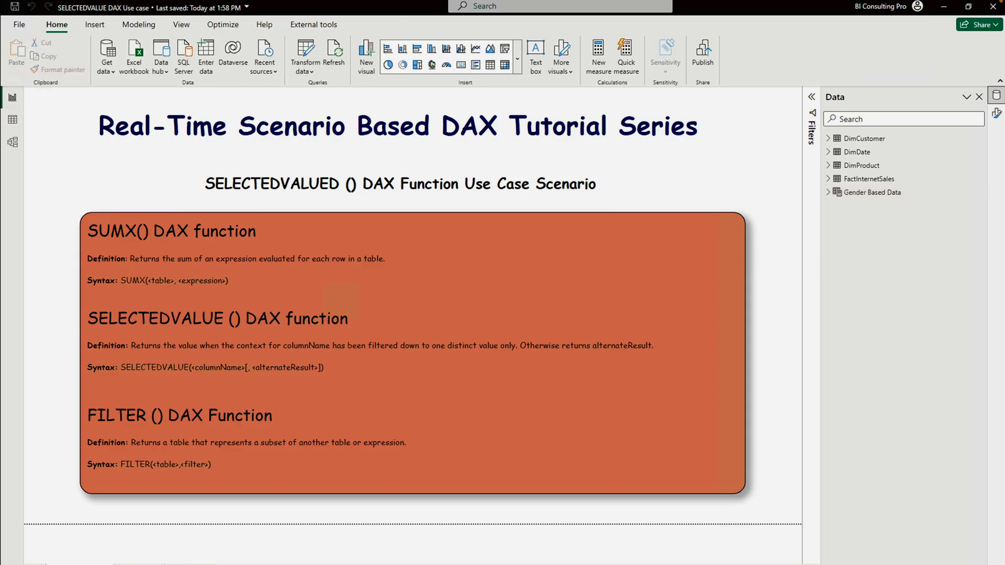
{"action": "left_click", "coordinate": [139, 564]}
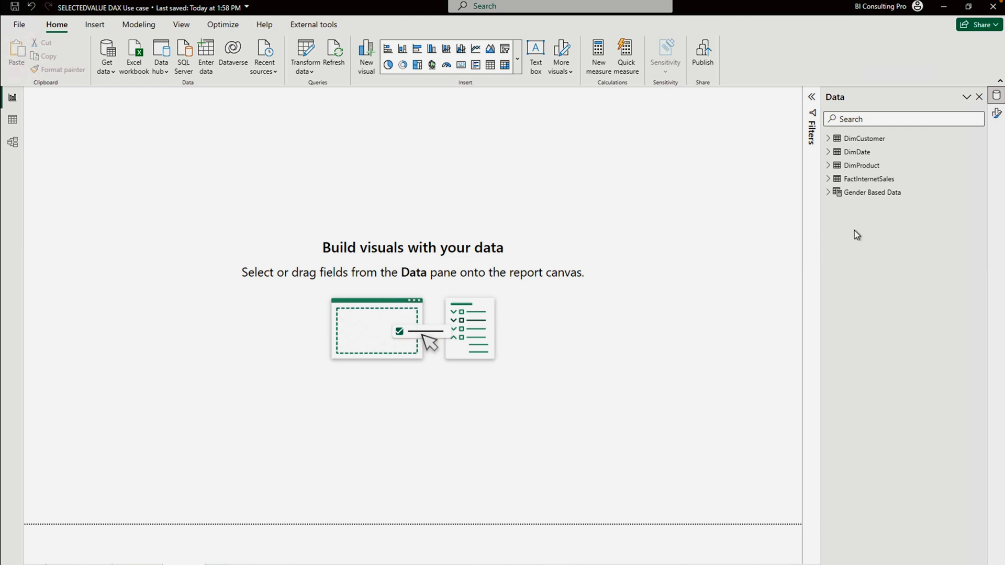
{"action": "left_click", "coordinate": [829, 193]}
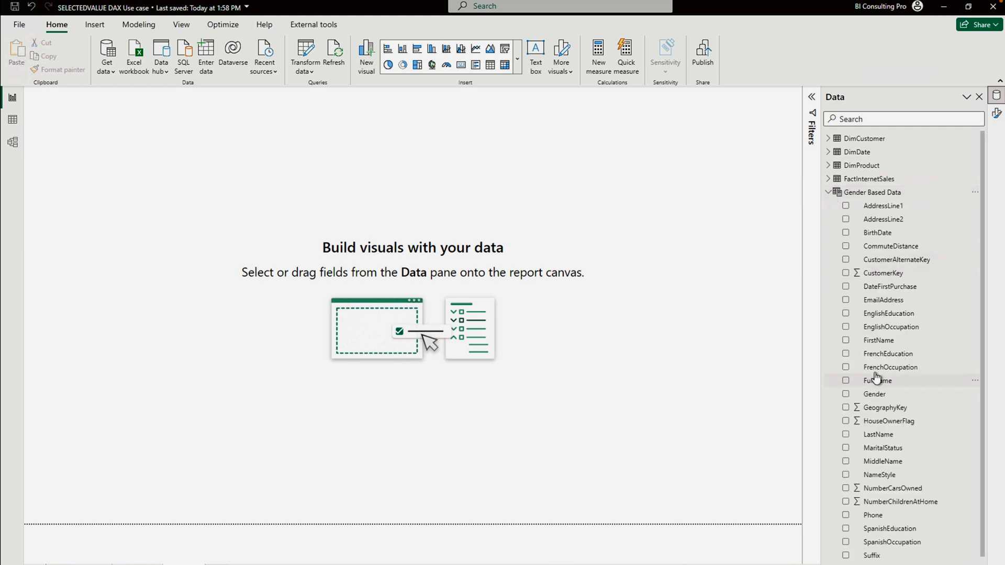
{"action": "left_click_drag", "start_coordinate": [870, 369], "coordinate": [403, 337]}
{"action": "left_click_drag", "start_coordinate": [885, 341], "coordinate": [387, 298]}
{"action": "left_click_drag", "start_coordinate": [890, 287], "coordinate": [411, 284]}
{"action": "left_click_drag", "start_coordinate": [462, 334], "coordinate": [591, 335]}
{"action": "left_click", "coordinate": [453, 162]}
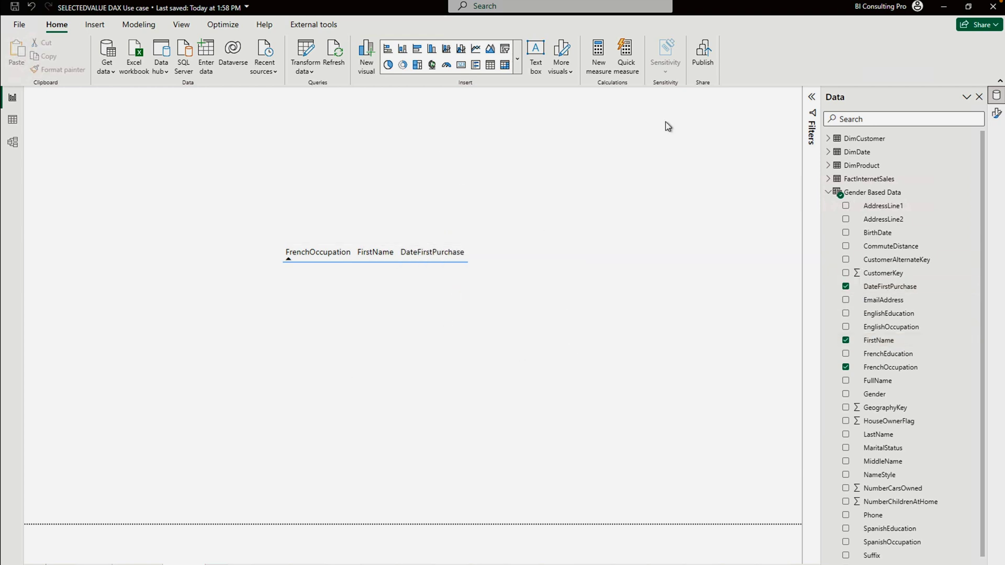
- Add the Gender field of DimCustomer as a slicer and place it in the page's upper-left corner
{"action": "left_click", "coordinate": [832, 139]}
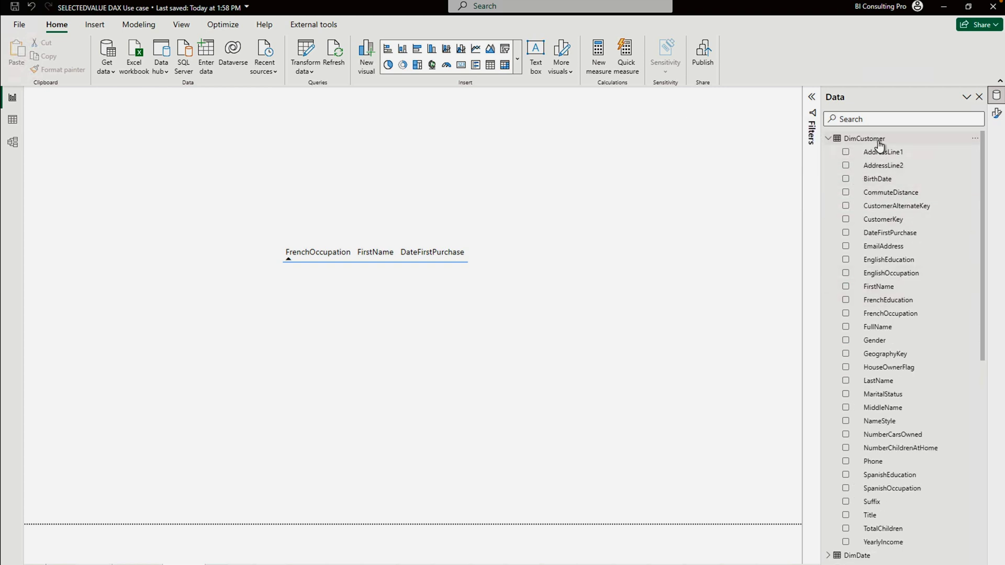
{"action": "left_click_drag", "start_coordinate": [875, 343], "coordinate": [122, 152]}
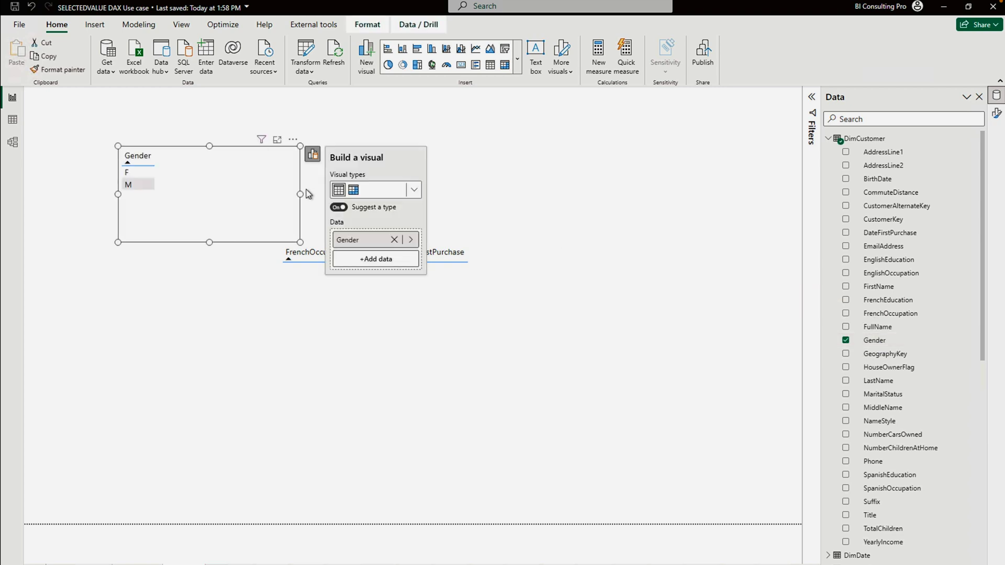
{"action": "left_click", "coordinate": [415, 192]}
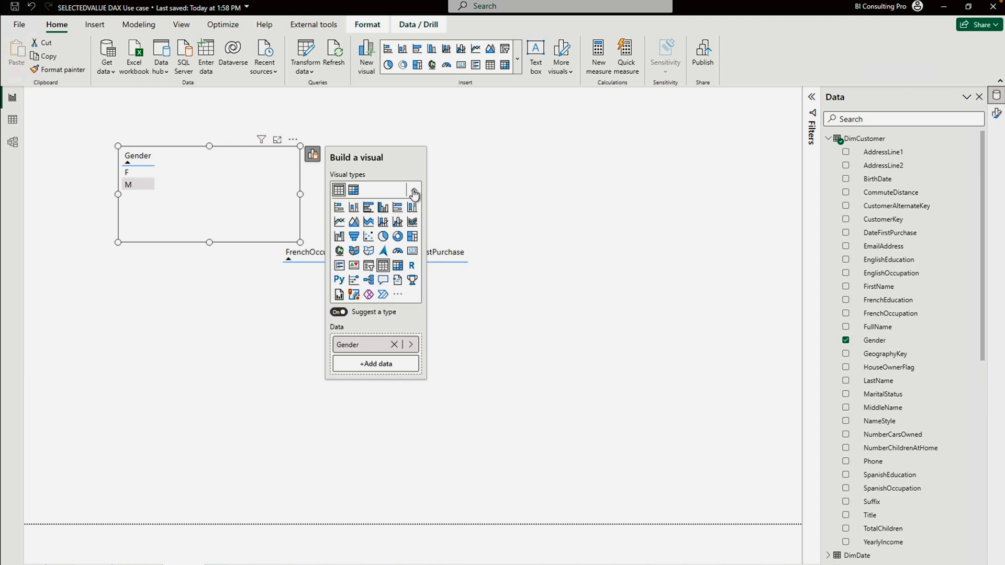
{"action": "left_click", "coordinate": [369, 266]}
{"action": "left_click", "coordinate": [373, 124]}
{"action": "left_click_drag", "start_coordinate": [191, 201], "coordinate": [137, 160]}
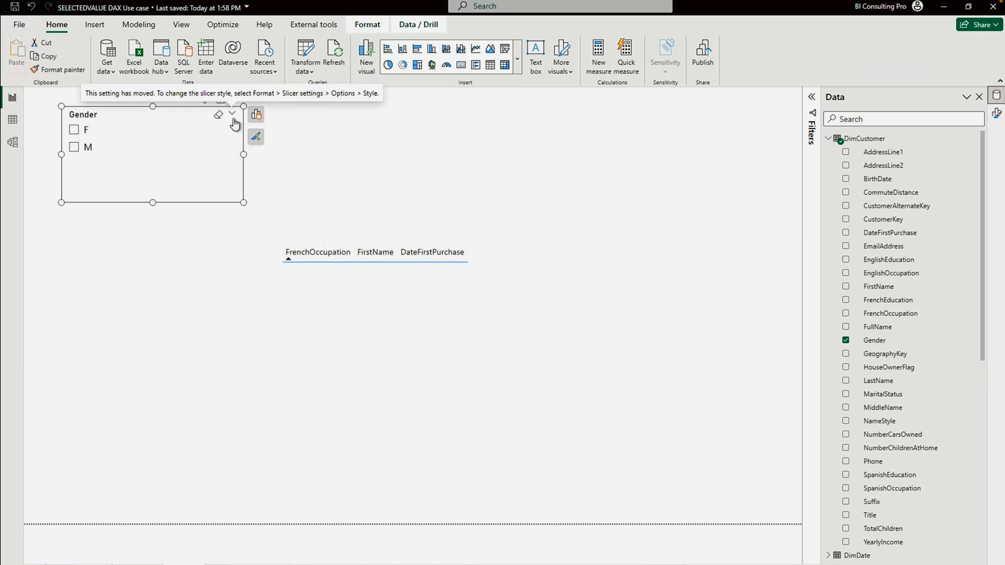
- Test the Gender slicer with F and M, and shrink it closely around its two options
{"action": "left_click", "coordinate": [74, 130]}
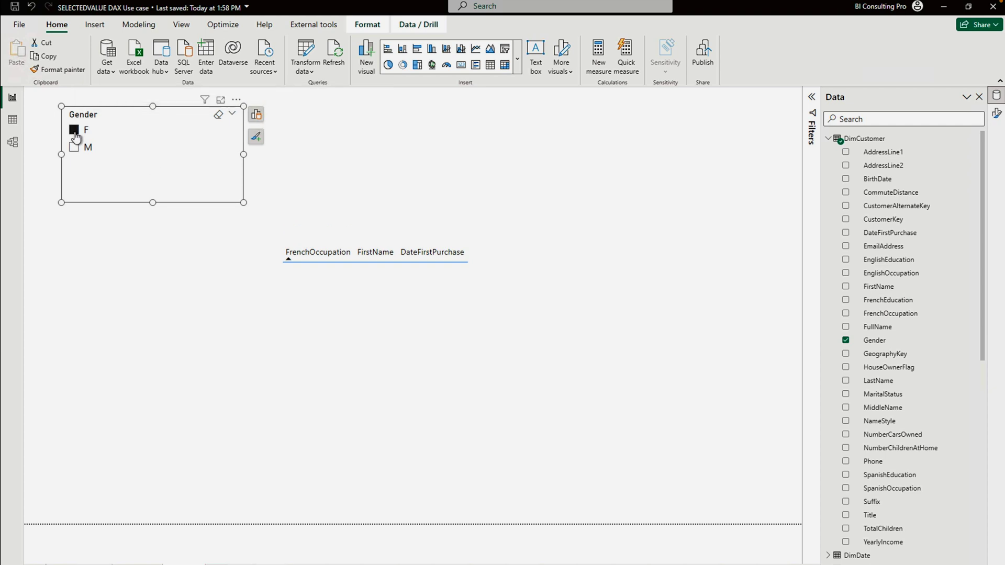
{"action": "left_click", "coordinate": [74, 147]}
{"action": "left_click_drag", "start_coordinate": [242, 203], "coordinate": [185, 175]}
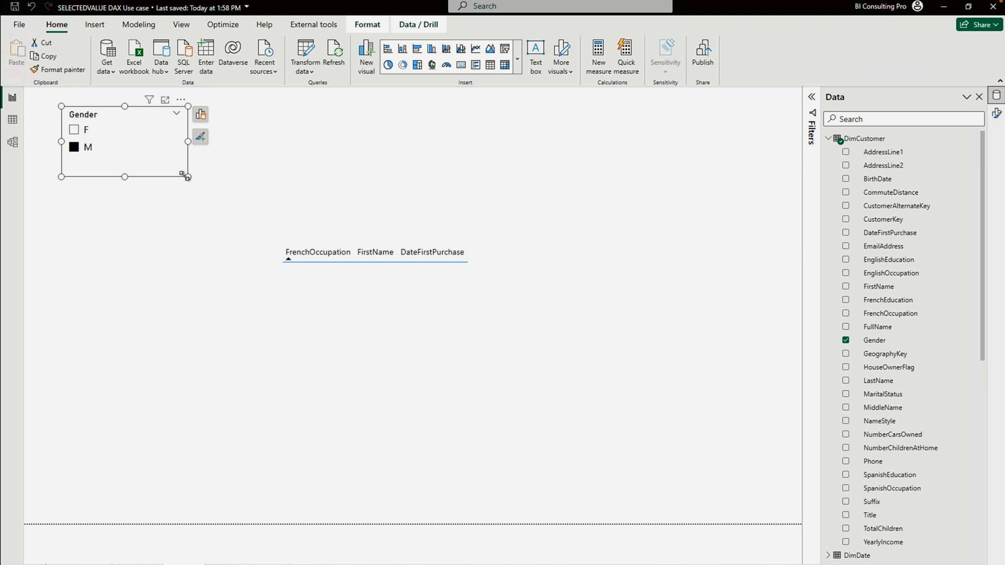
{"action": "left_click", "coordinate": [176, 281]}
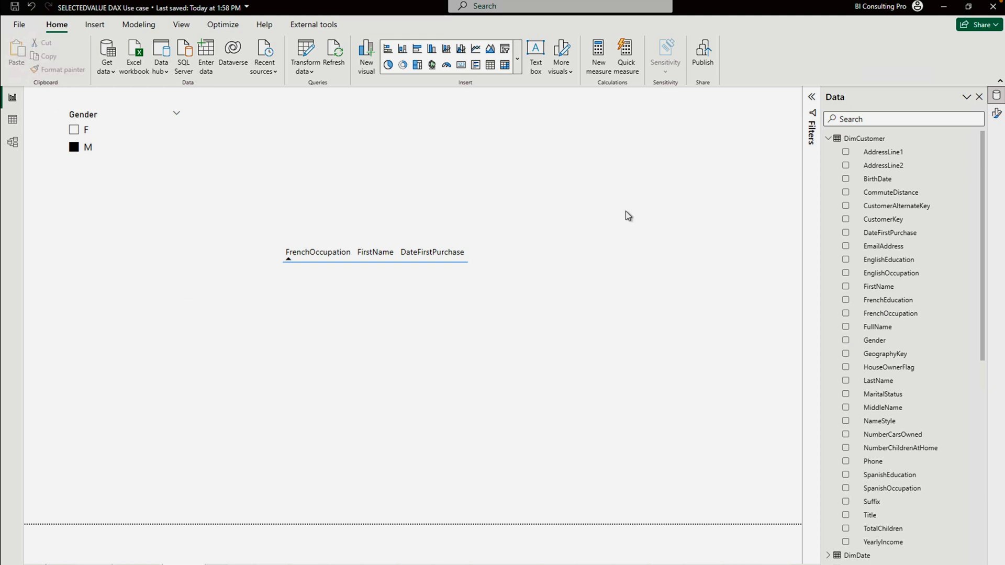
- Replace the SELECTEDVALUE expression in the Gender Based Data formula with "M" and commit the change
{"action": "scroll", "coordinate": [879, 513], "scroll_direction": "down", "scroll_amount": 8}
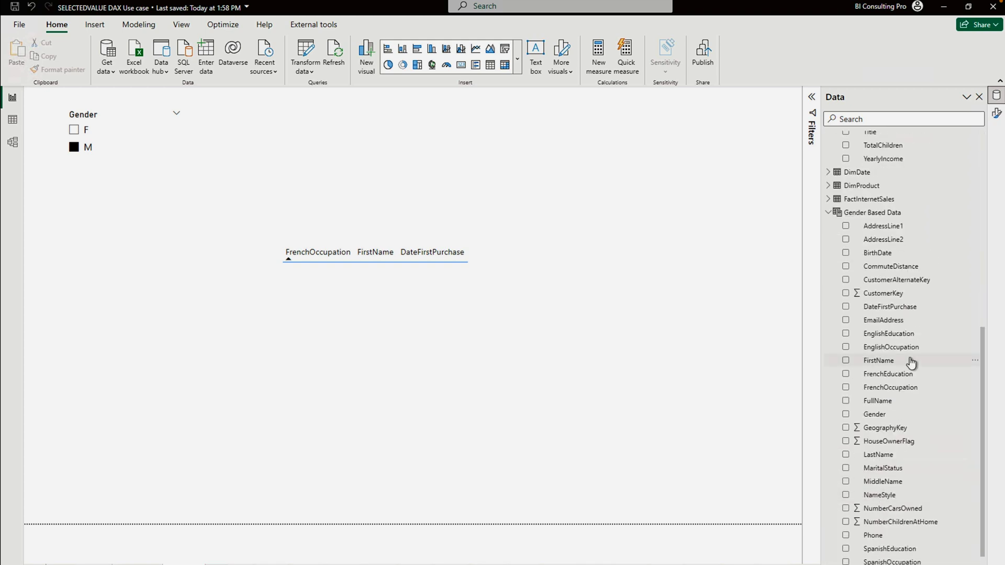
{"action": "left_click", "coordinate": [855, 216]}
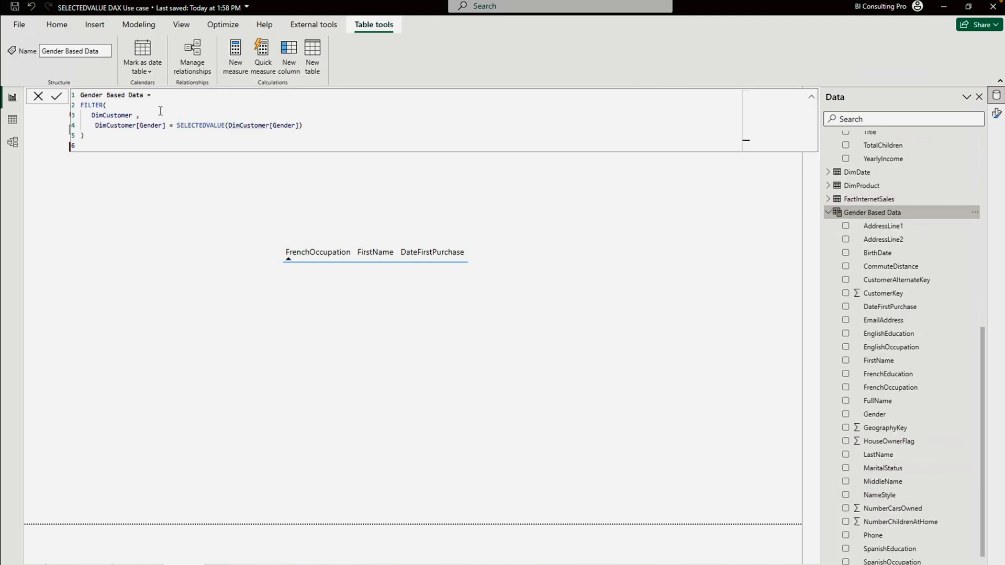
{"action": "left_click_drag", "start_coordinate": [178, 126], "coordinate": [300, 122]}
{"action": "type", "text": "\""}
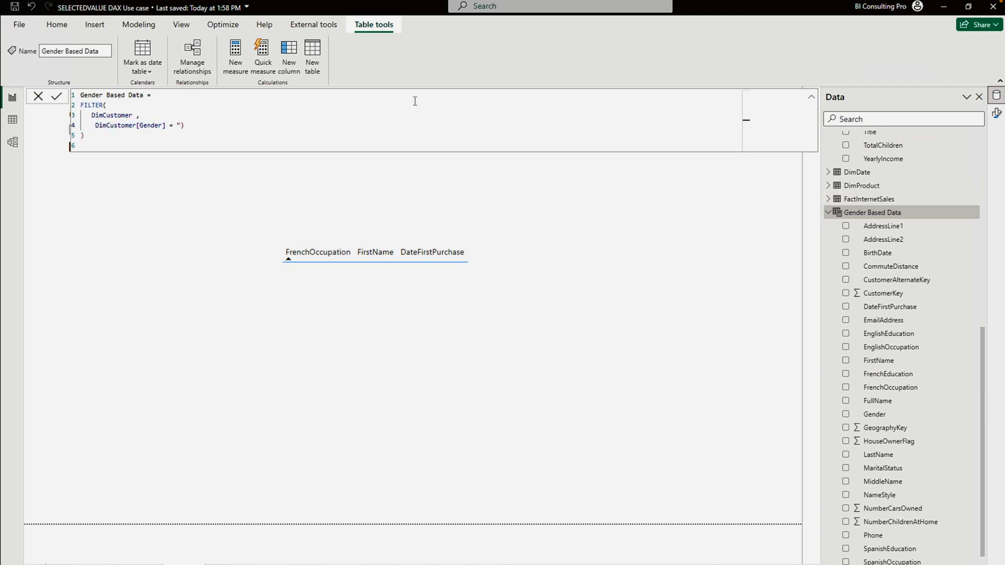
{"action": "type", "text": "M\""}
{"action": "left_click", "coordinate": [58, 96]}
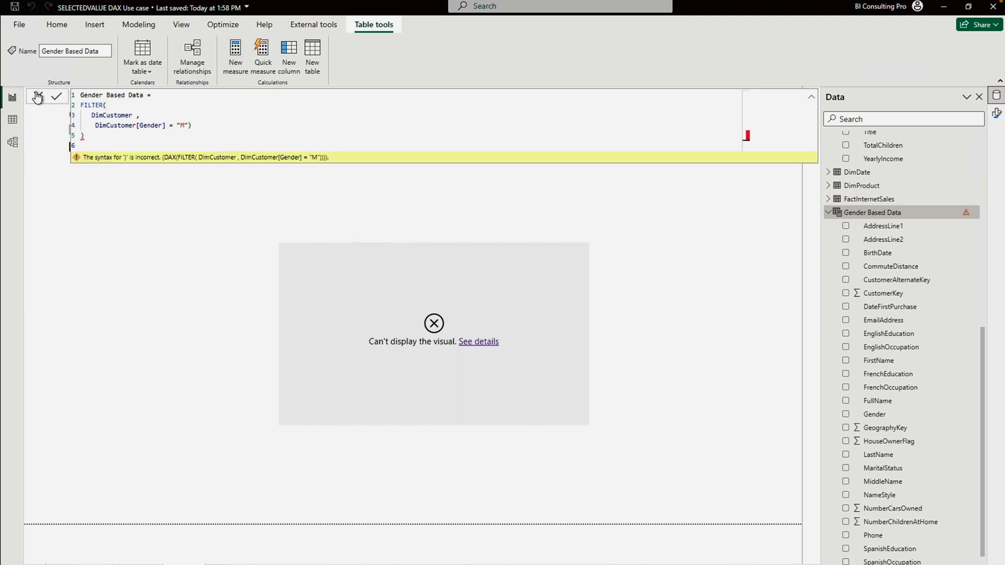
{"action": "left_click", "coordinate": [37, 96]}
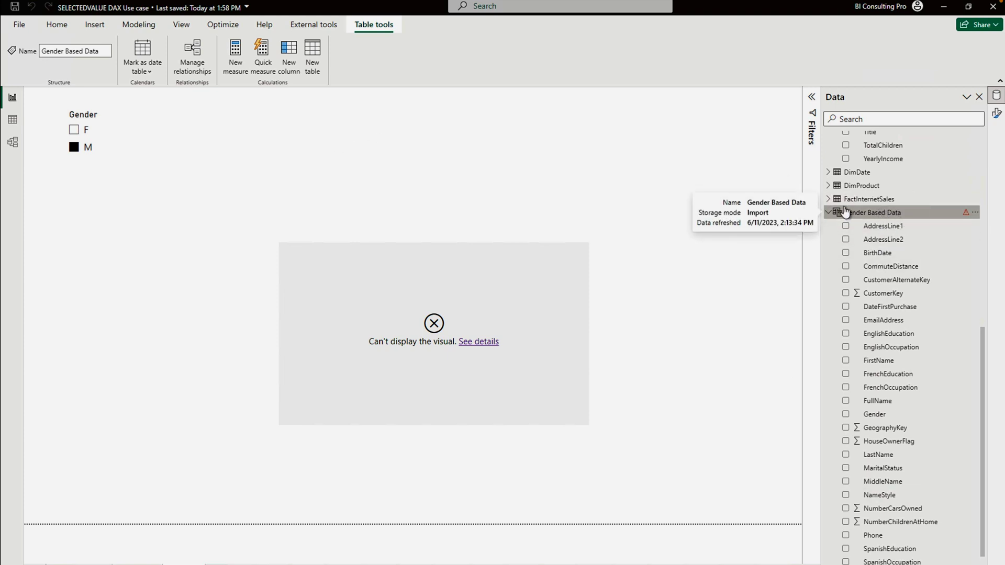
- Remove the surplus closing parenthesis on line 5 of the Gender Based Data formula and commit it
{"action": "left_click", "coordinate": [323, 204]}
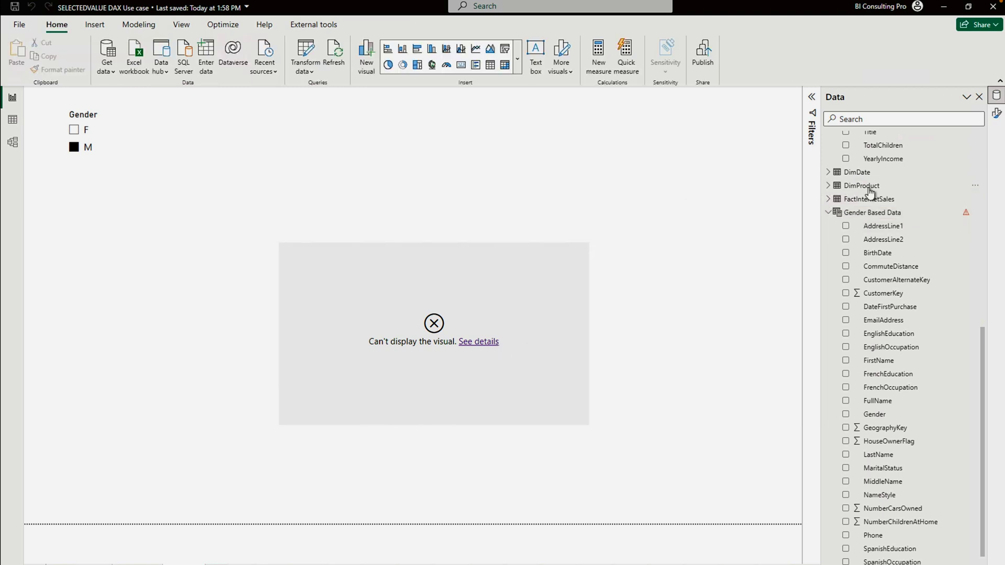
{"action": "left_click", "coordinate": [883, 215]}
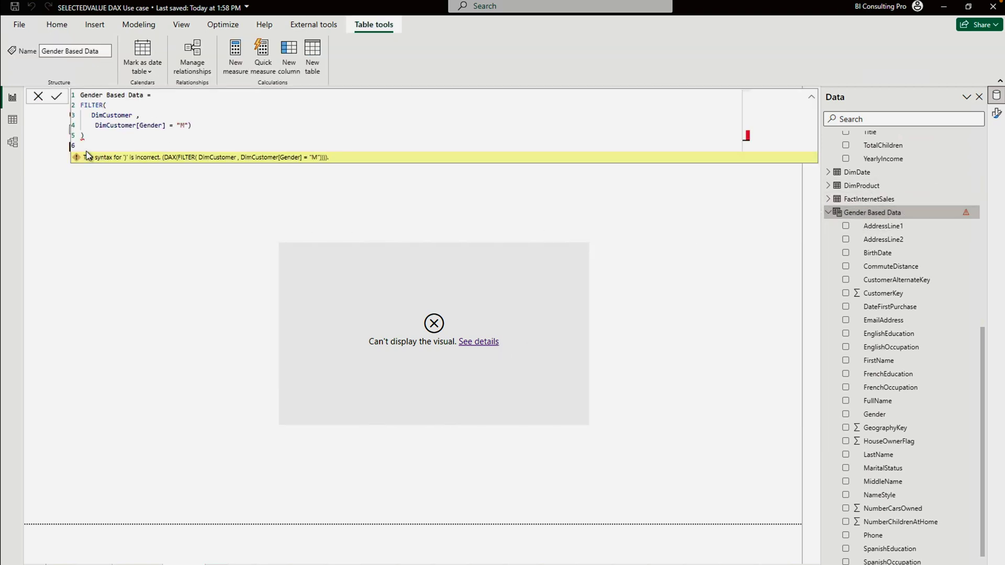
{"action": "left_click", "coordinate": [89, 138]}
{"action": "key", "text": "BackSpace"}
{"action": "key", "text": "Return"}
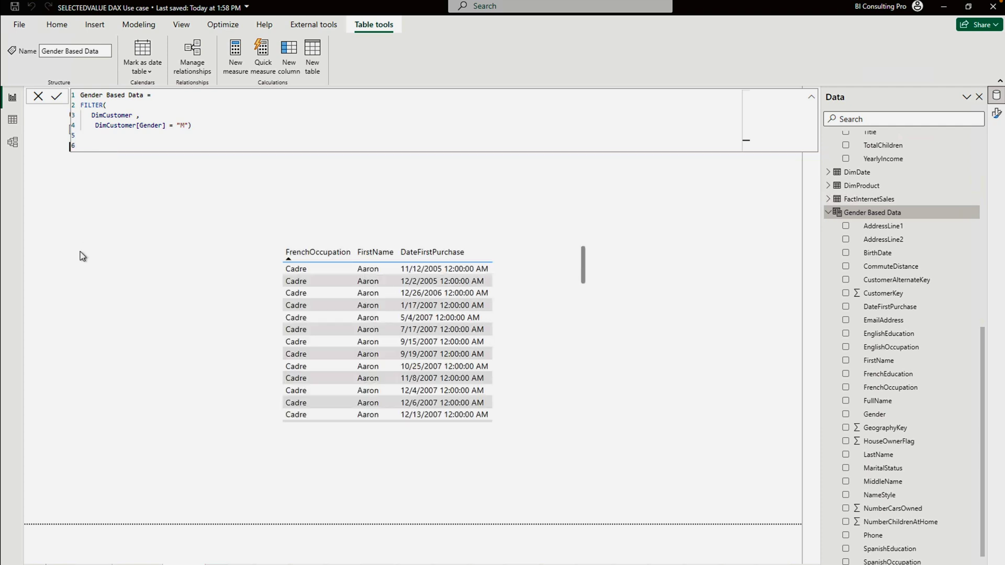
{"action": "left_click", "coordinate": [136, 256]}
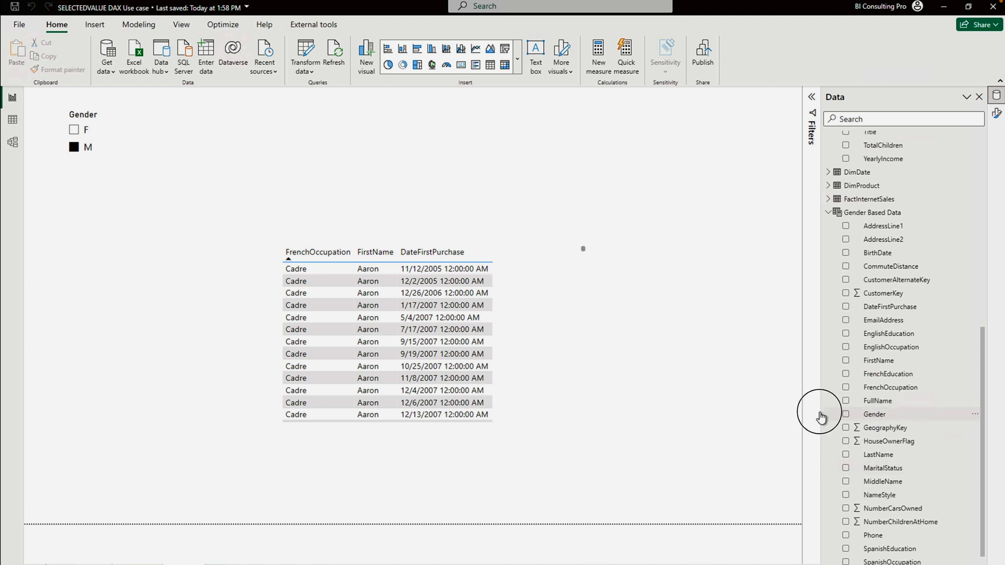
- Add the Gender field of Gender Based Data to the table visual and clear the M selection in the slicer
{"action": "left_click_drag", "start_coordinate": [872, 415], "coordinate": [539, 337]}
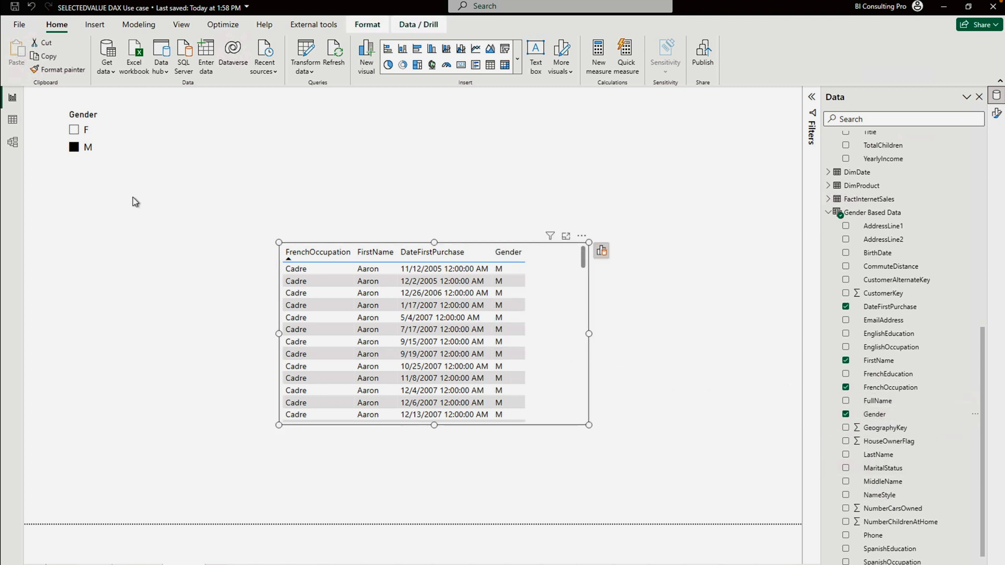
{"action": "left_click", "coordinate": [87, 151]}
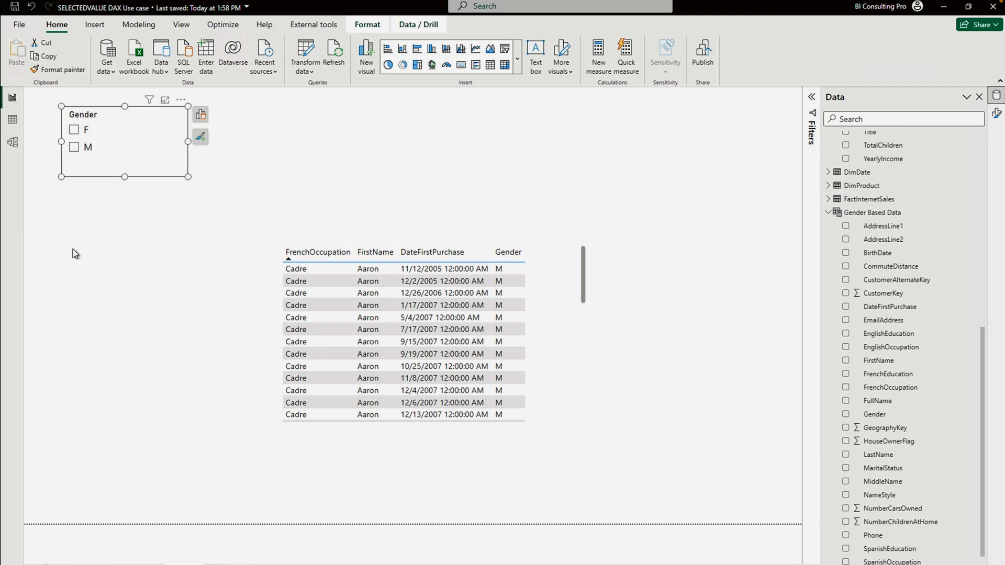
- Sort the table visual by Gender in ascending order and review the Gender Based Data formula
{"action": "left_click", "coordinate": [514, 256]}
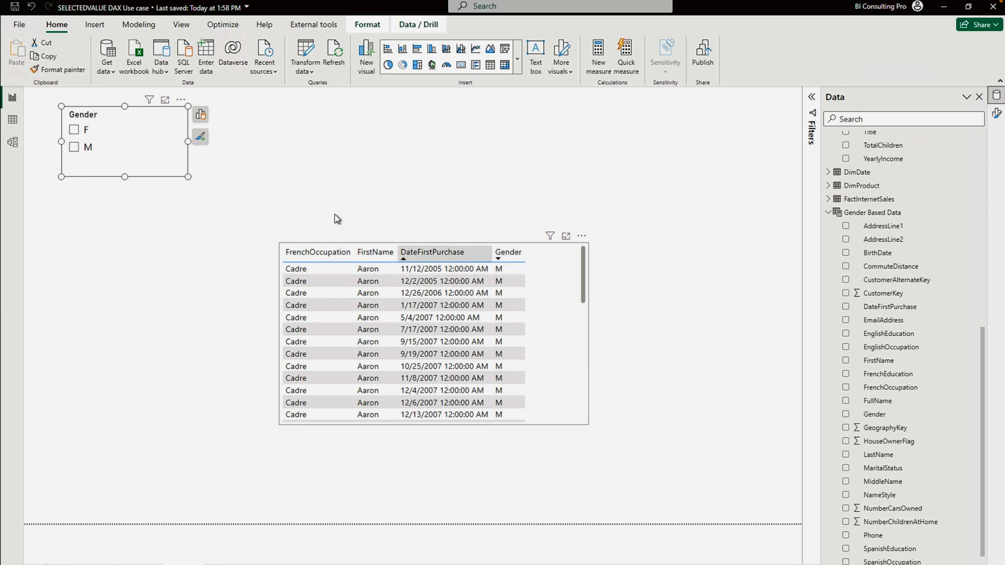
{"action": "left_click", "coordinate": [519, 255]}
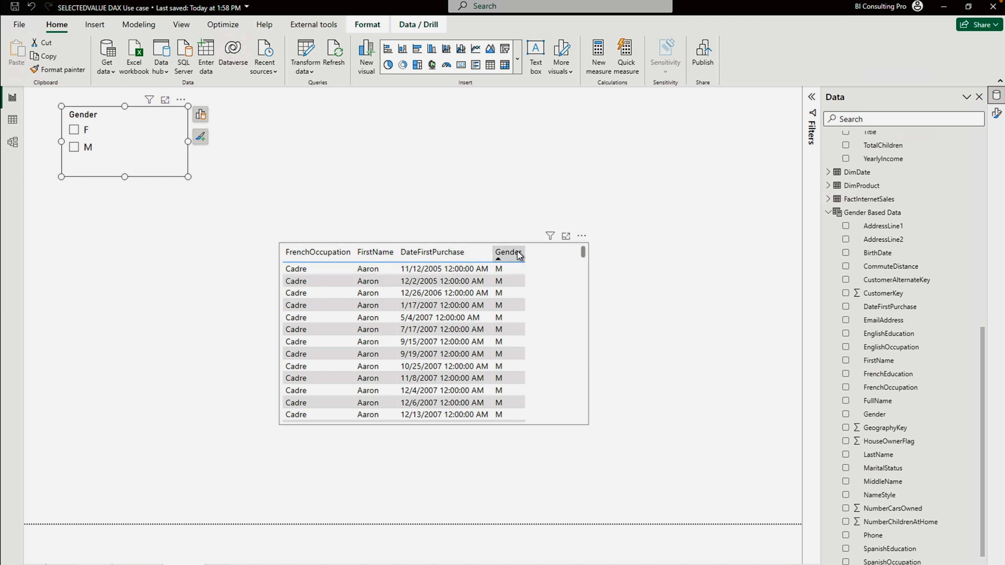
{"action": "left_click", "coordinate": [859, 214]}
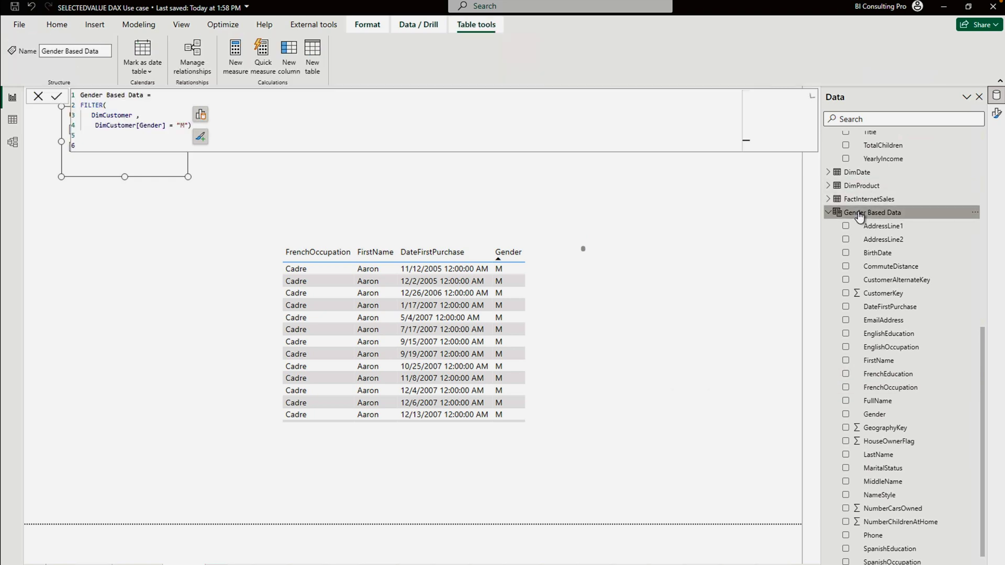
{"action": "left_click", "coordinate": [128, 347]}
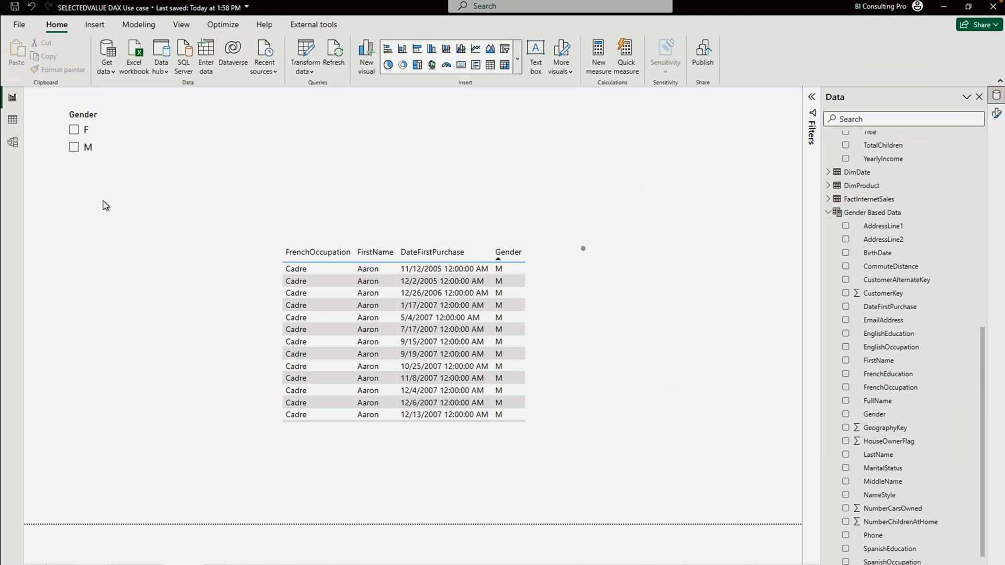
{"action": "left_click", "coordinate": [73, 134]}
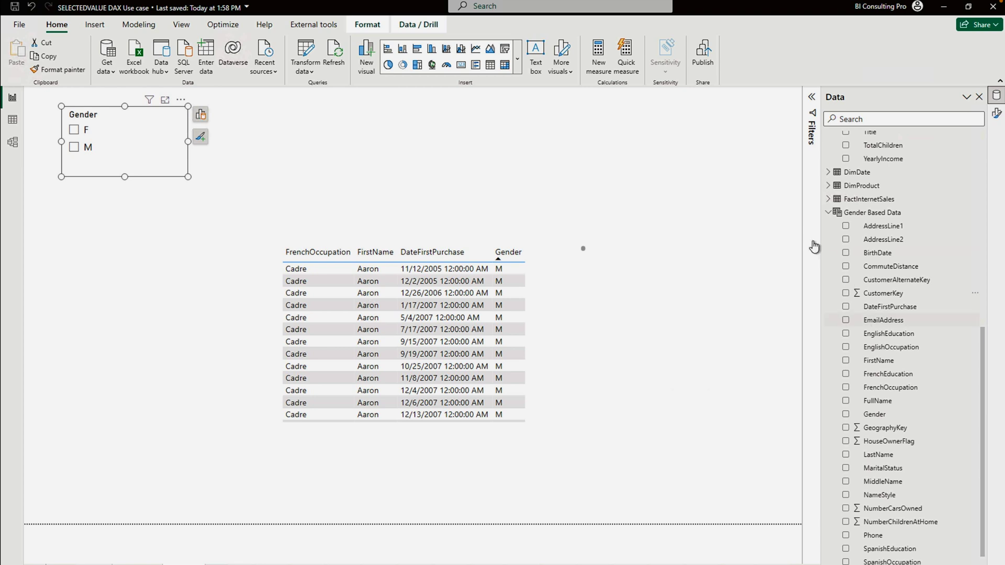
- Create a measure in FactInternetSales with the formula Total Sales = SUM(FactInternetSales[SalesAmount])
{"action": "left_click", "coordinate": [828, 214]}
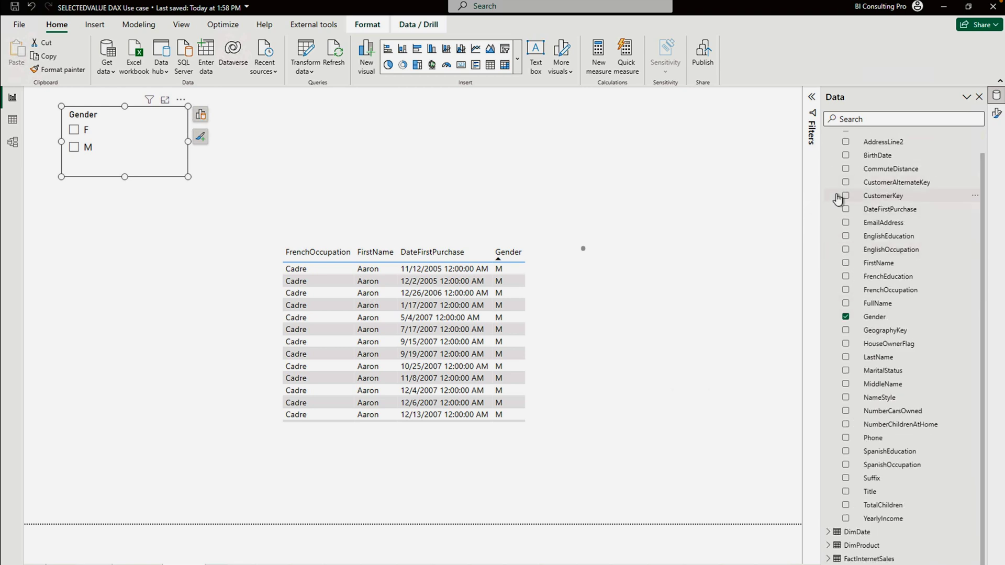
{"action": "scroll", "coordinate": [837, 188], "scroll_direction": "up", "scroll_amount": 1}
{"action": "left_click", "coordinate": [828, 138]}
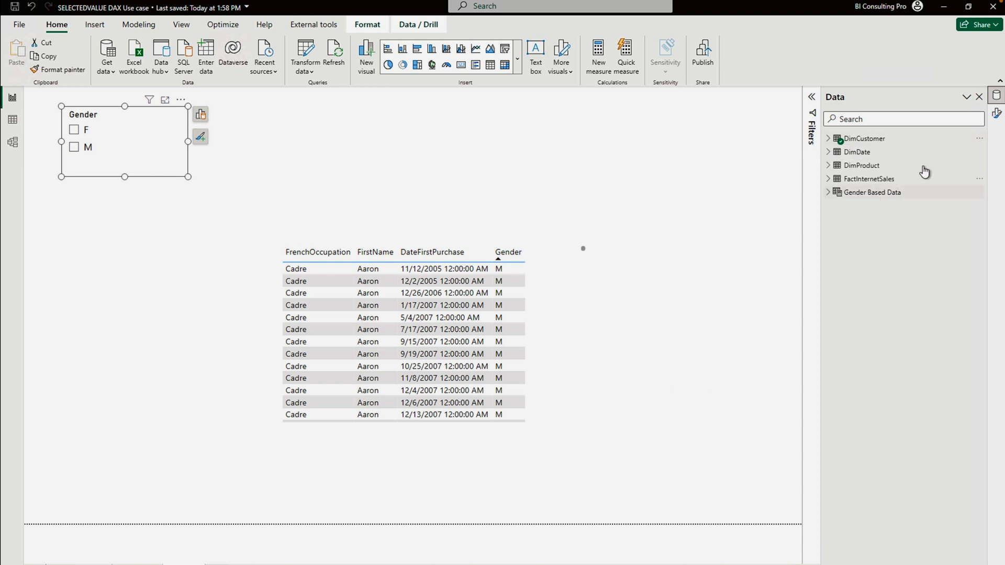
{"action": "left_click", "coordinate": [979, 192]}
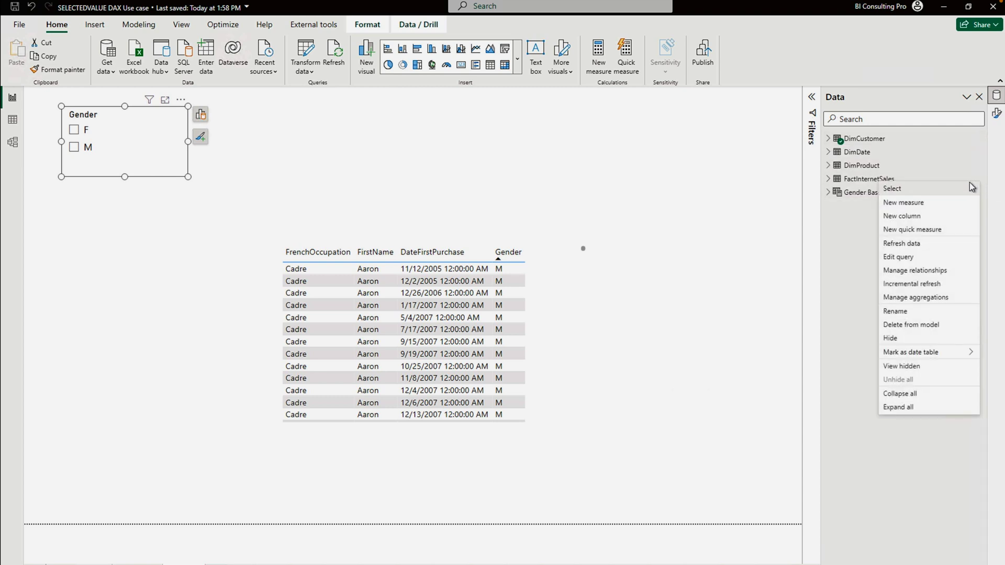
{"action": "left_click", "coordinate": [924, 202]}
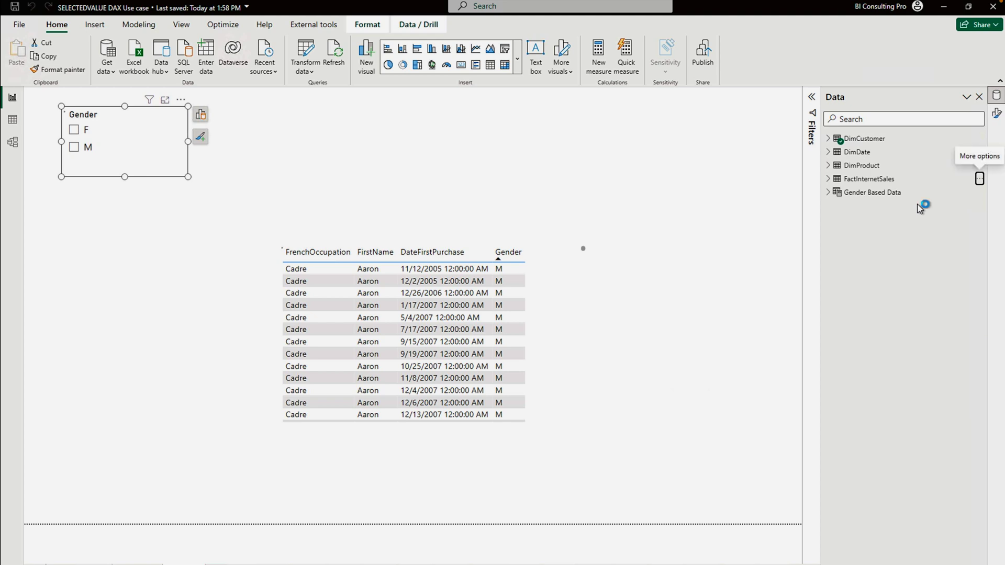
{"action": "type", "text": "Total Sales ="}
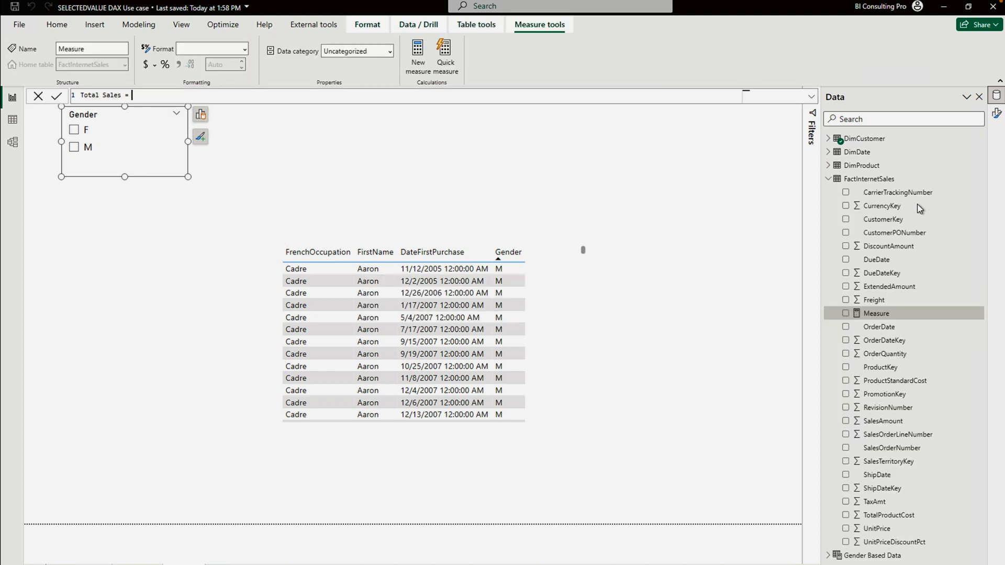
{"action": "type", "text": " SUM(sale"}
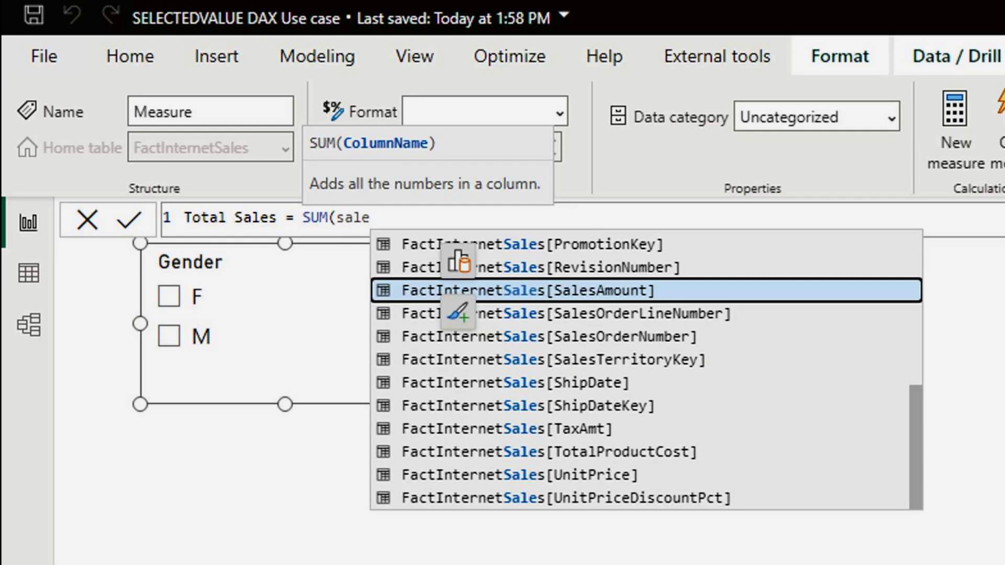
{"action": "type", "text": "samo"}
{"action": "key", "text": "Tab"}
{"action": "type", "text": ")"}
{"action": "key", "text": "Return"}
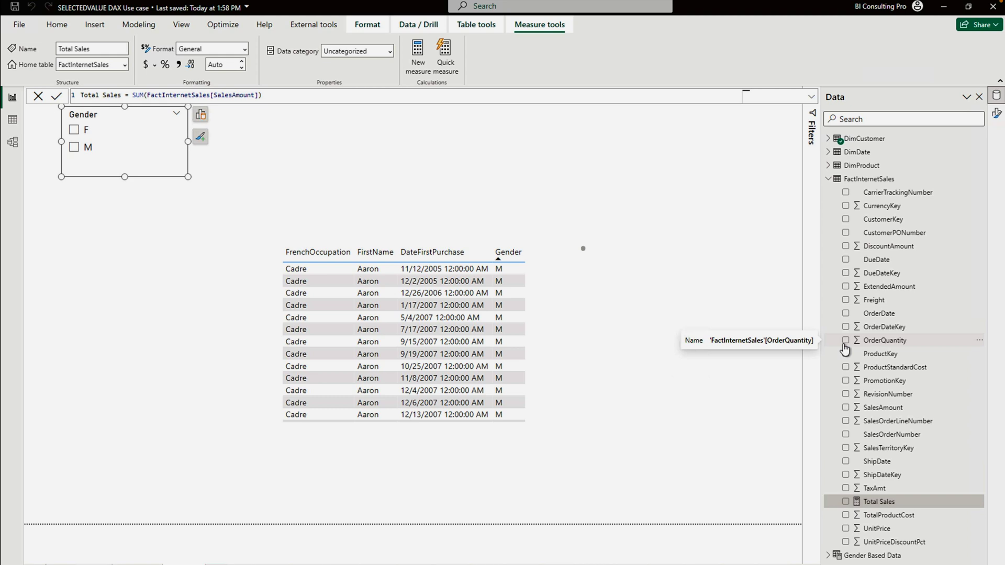
- Create a Sales By Gender measure in FactInternetSales using SUMX of SalesAmount over rows filtered to RELATED(DimCustomer[Gender]) = SELECTEDVALUE(DimCustomer[Gender])
{"action": "left_click", "coordinate": [980, 179]}
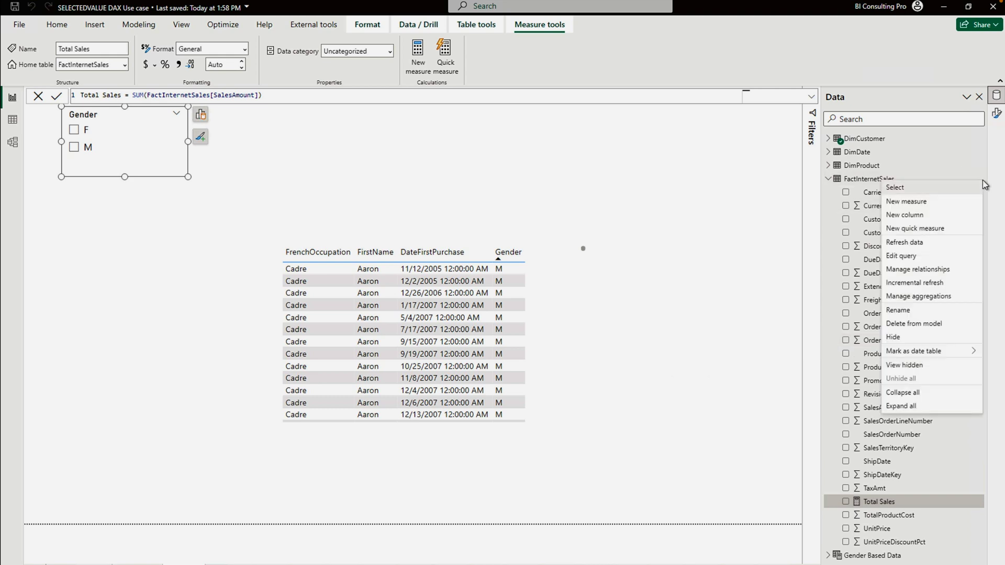
{"action": "left_click", "coordinate": [908, 202]}
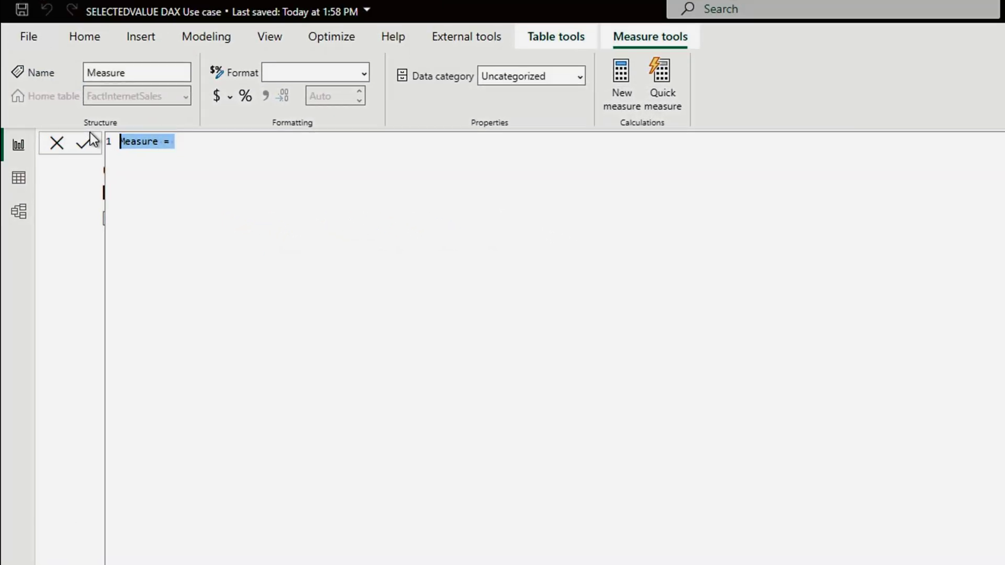
{"action": "type", "text": "Sales By Gender = SUMX( FILTER( FactInternetSales, RELATED(DimCustomer[Gender]) = SELECTEDVALUE(DimCustomer[Gender]) ), FactInternetSales[SalesAmount] )"}
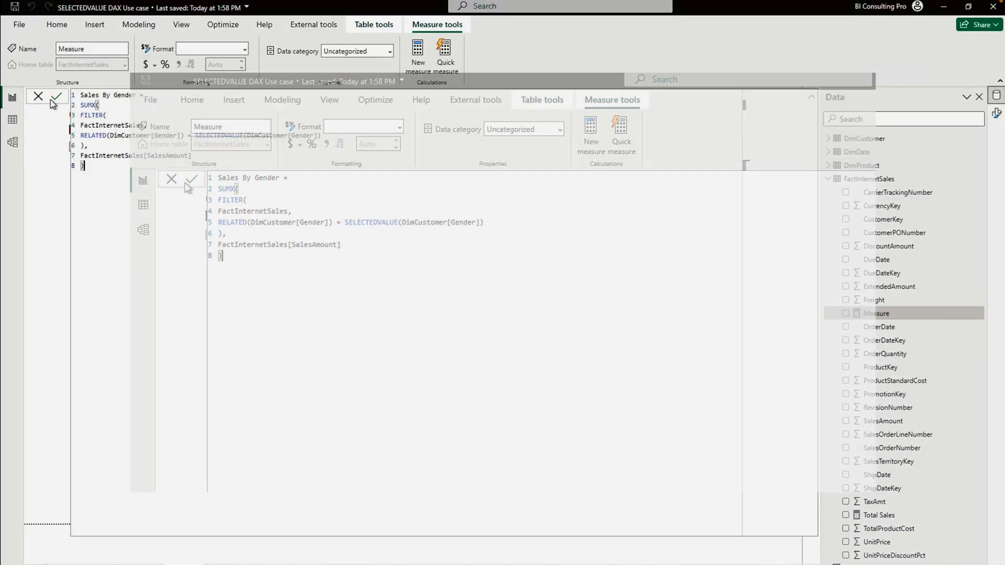
{"action": "left_click", "coordinate": [82, 145]}
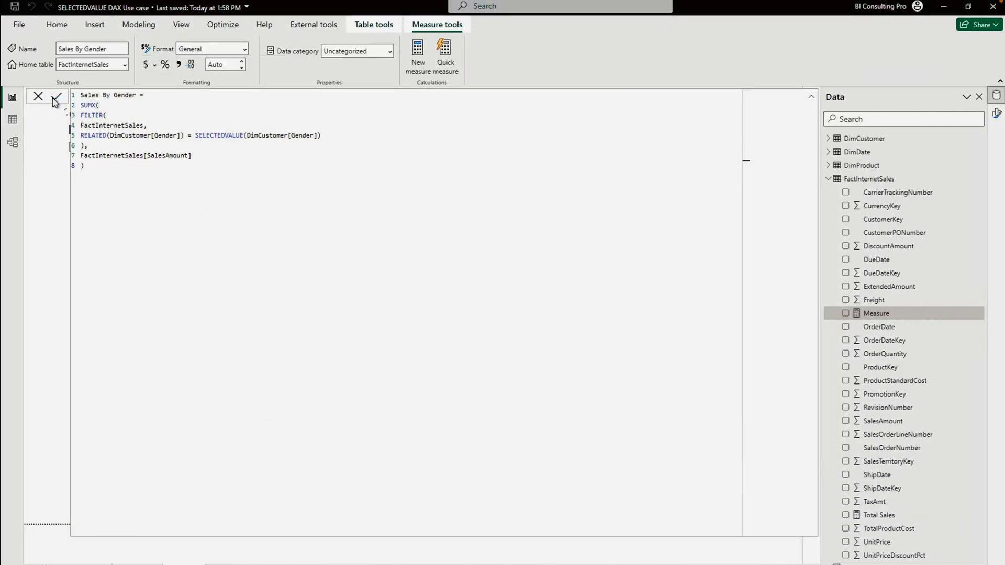
{"action": "left_click", "coordinate": [38, 98]}
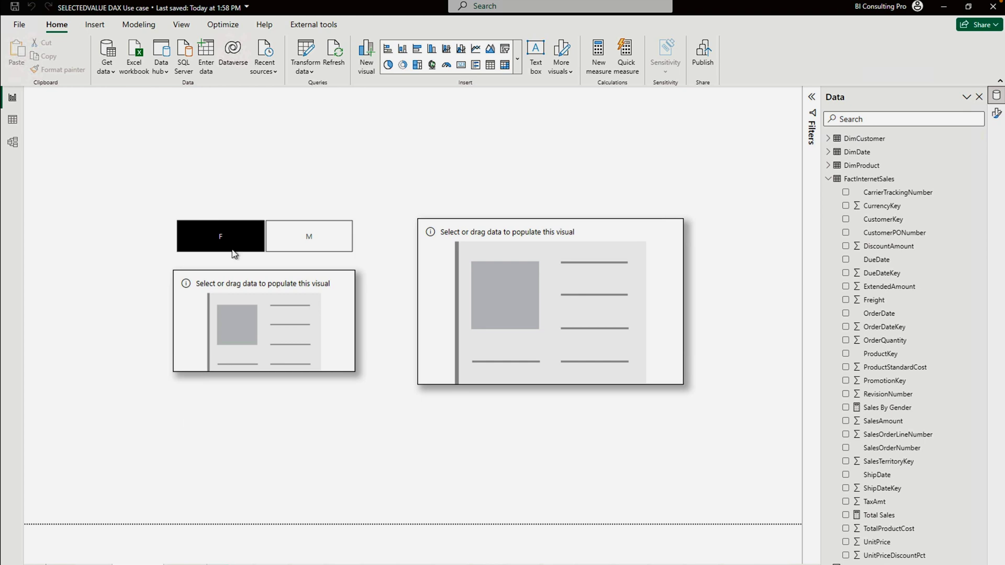
- Populate the empty card below the F/M slicer with the Sales By Gender measure
{"action": "left_click", "coordinate": [270, 283]}
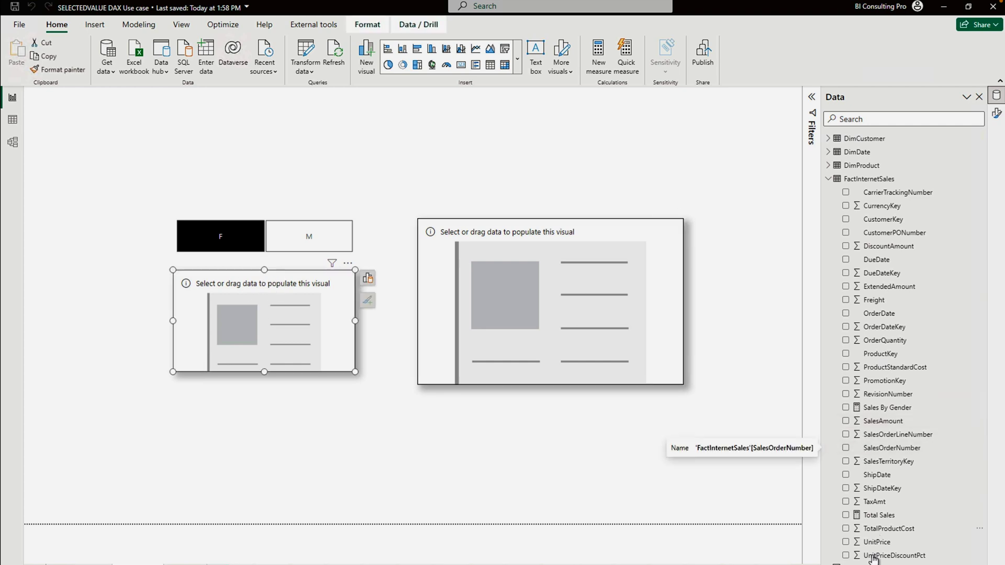
{"action": "left_click", "coordinate": [846, 410]}
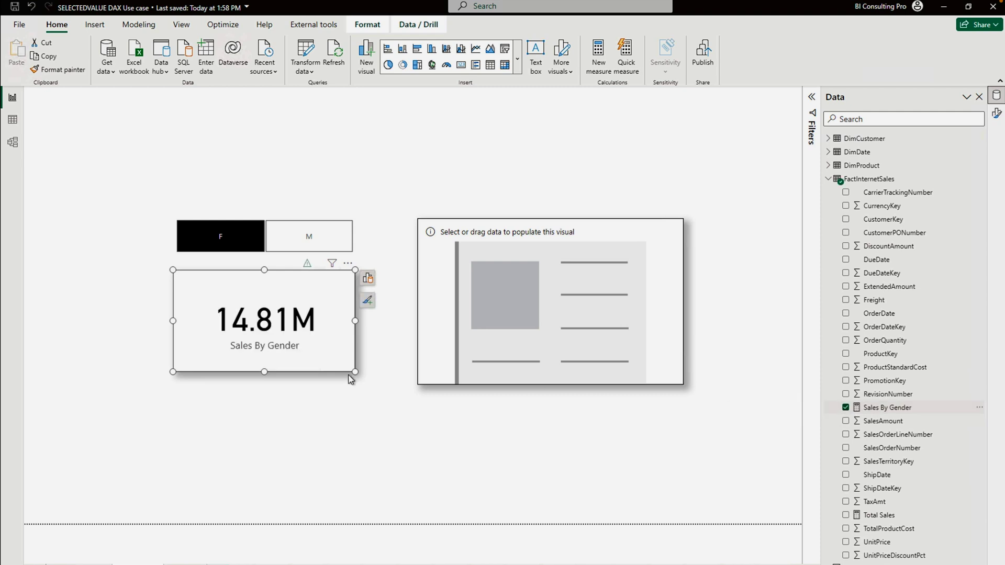
{"action": "left_click", "coordinate": [249, 167]}
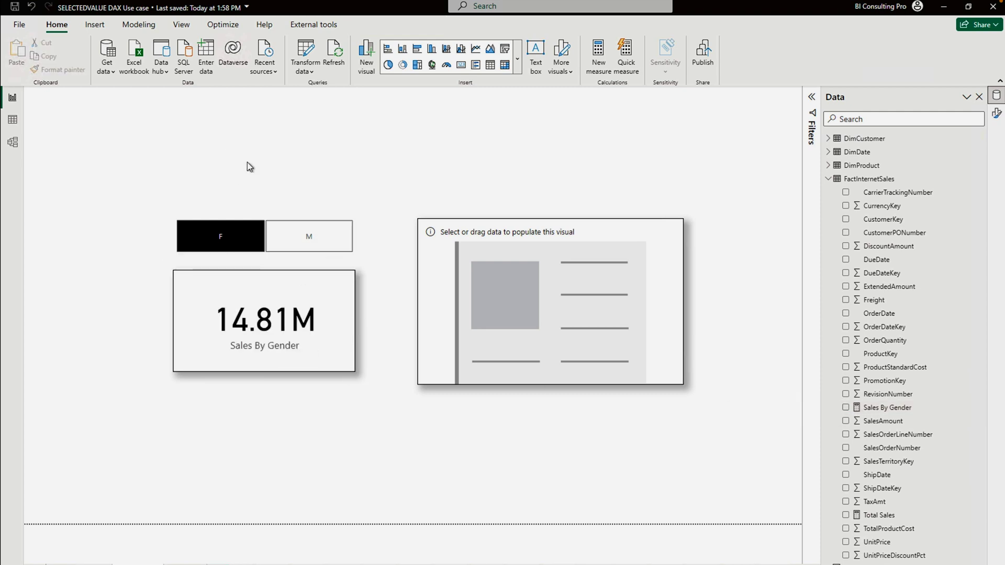
- Switch the gender slicer to M and back to F to check the Sales By Gender card's response
{"action": "left_click", "coordinate": [330, 245]}
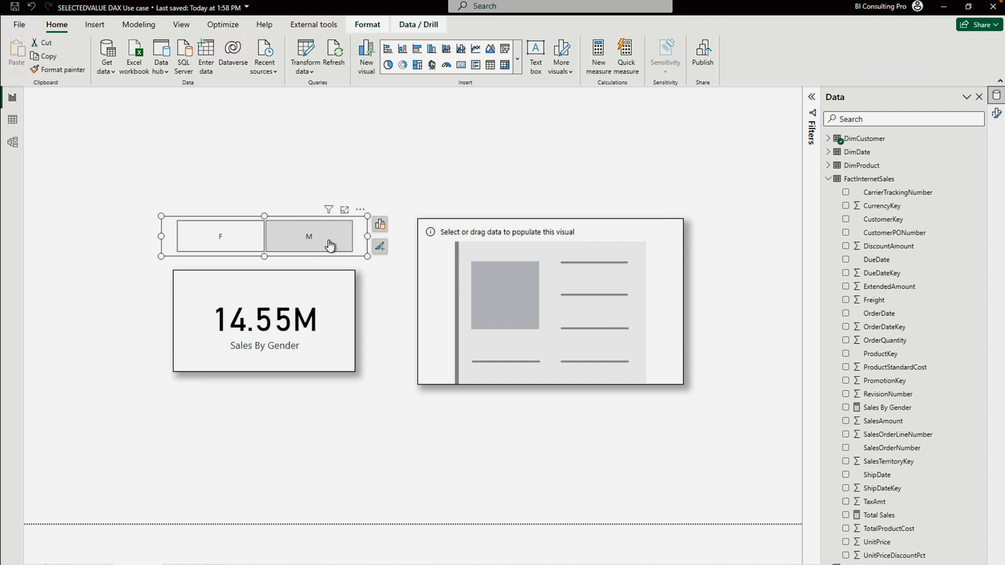
{"action": "left_click", "coordinate": [242, 249]}
{"action": "left_click", "coordinate": [234, 184]}
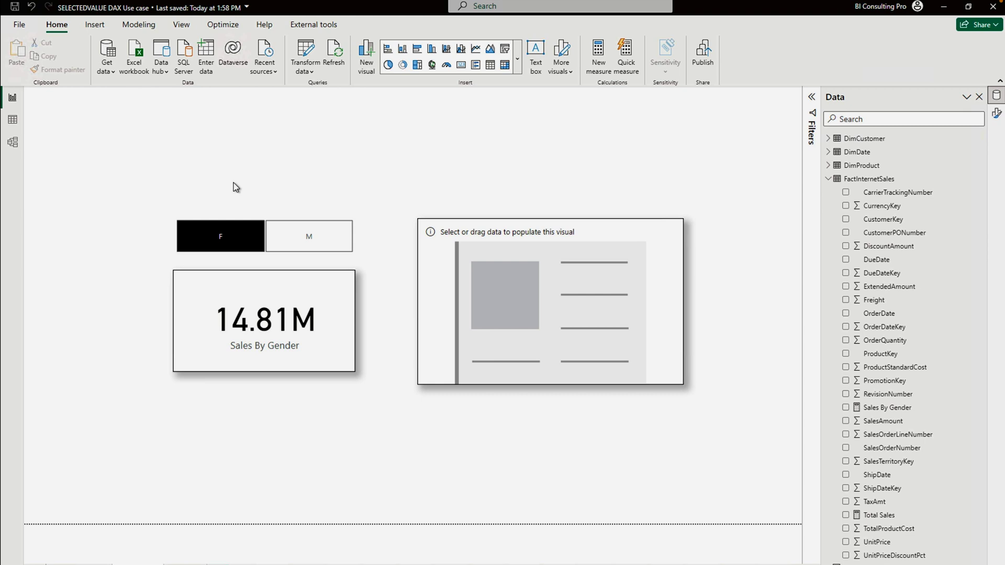
- Populate the larger empty card beside the slicer with the Total Sales measure
{"action": "left_click", "coordinate": [577, 243]}
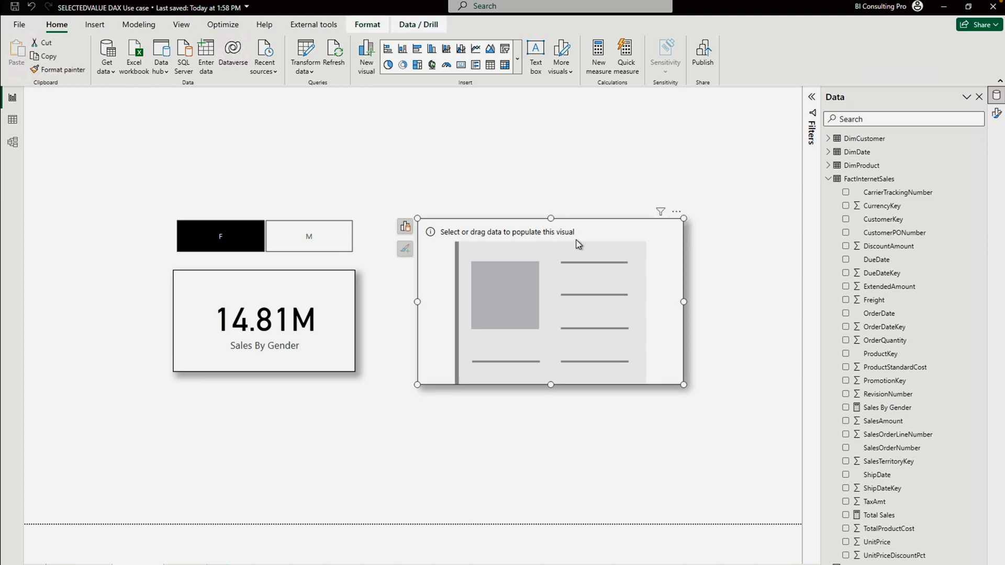
{"action": "left_click", "coordinate": [846, 515]}
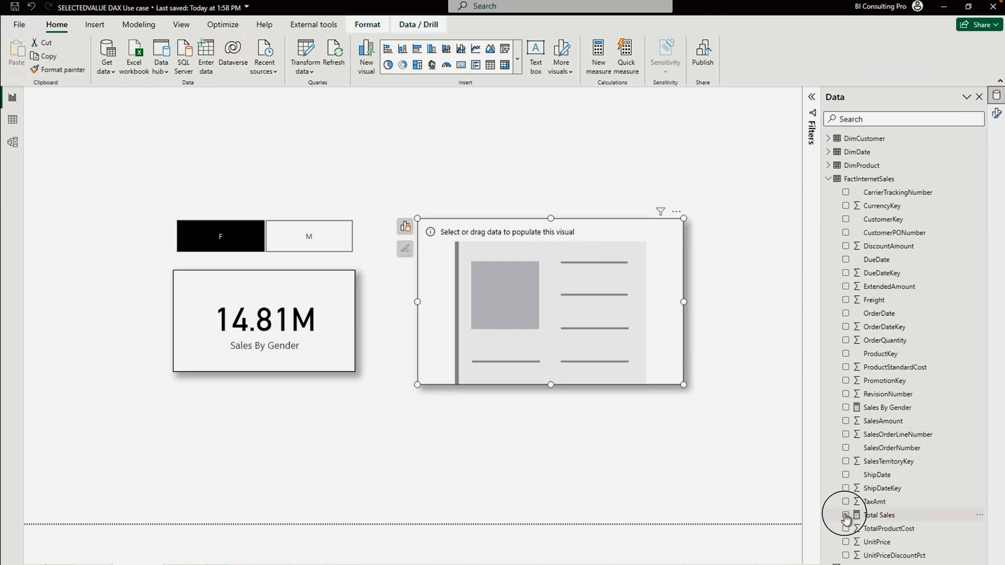
{"action": "left_click", "coordinate": [421, 425]}
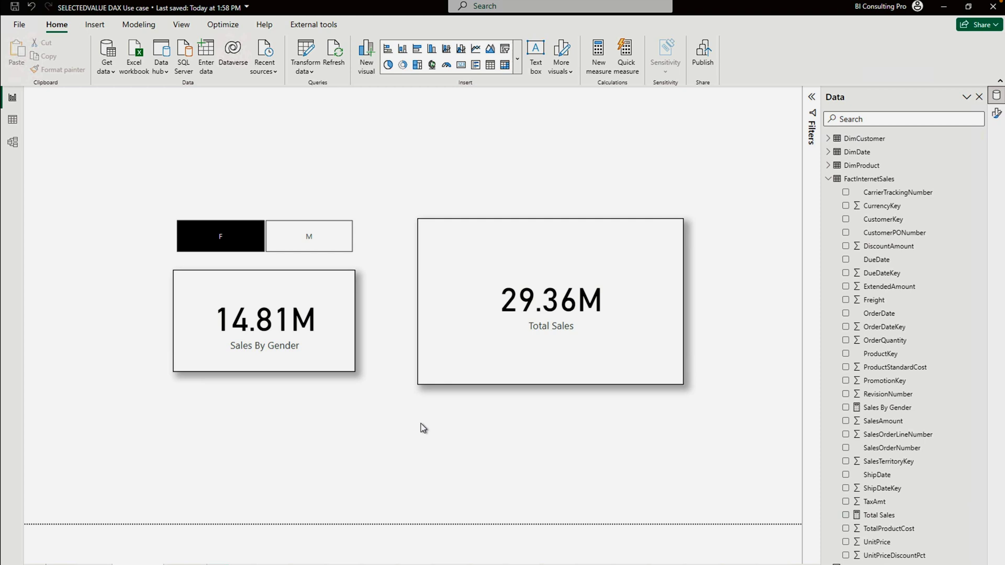
- Clear the broken field reference from the Sales By Gender card's title text and view its conditional formatting dialog
{"action": "left_click", "coordinate": [296, 352]}
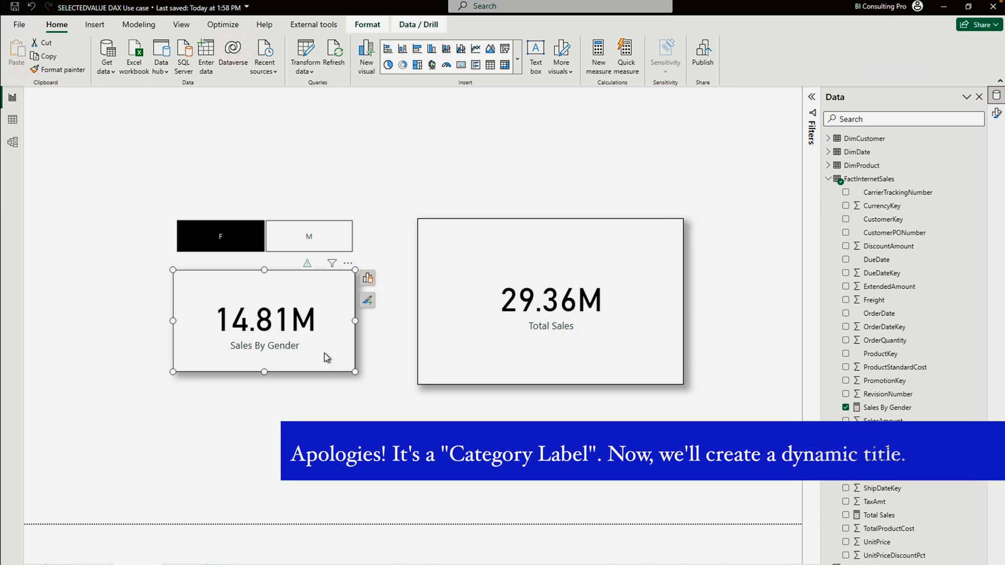
{"action": "left_click", "coordinate": [998, 114]}
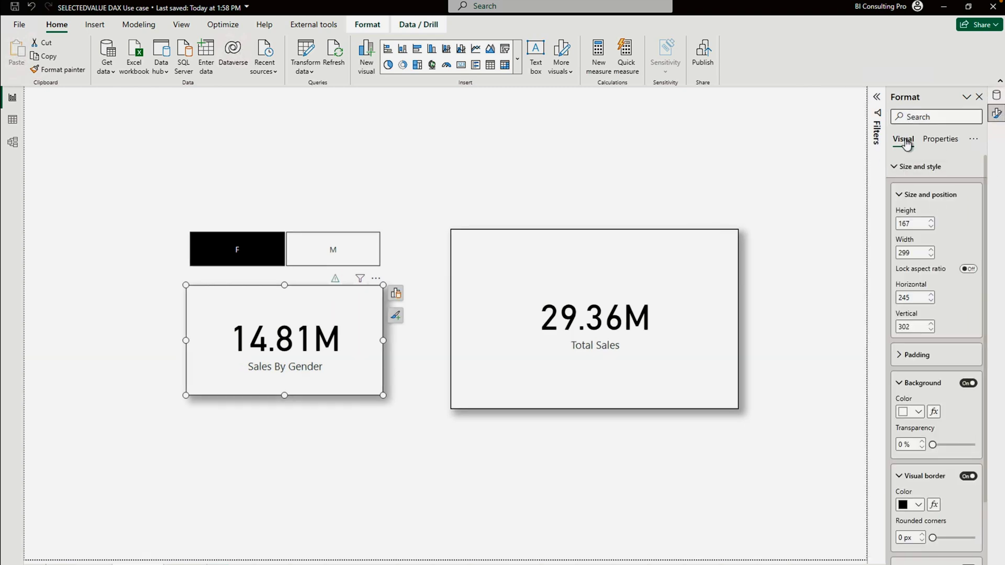
{"action": "left_click", "coordinate": [895, 167]}
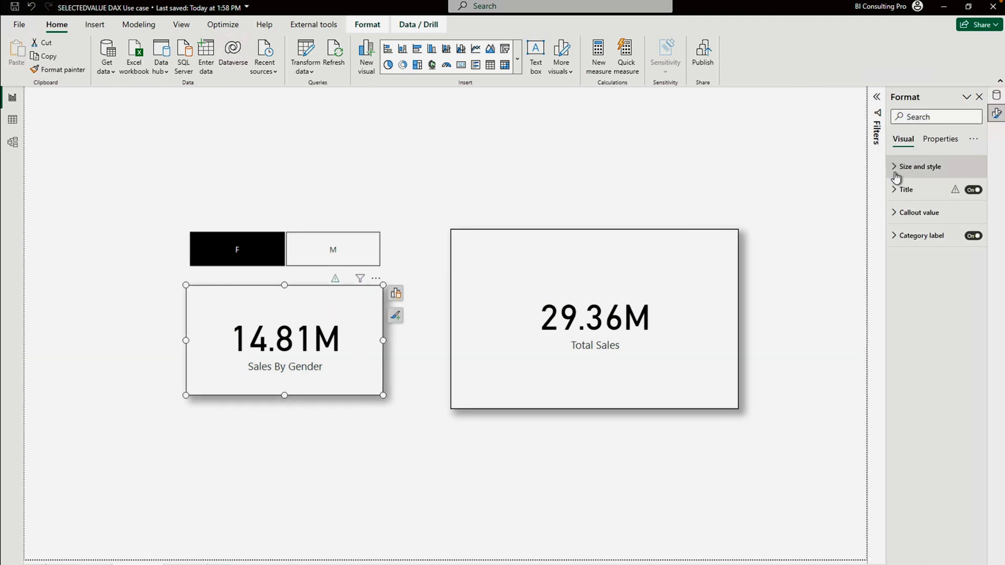
{"action": "left_click", "coordinate": [902, 190]}
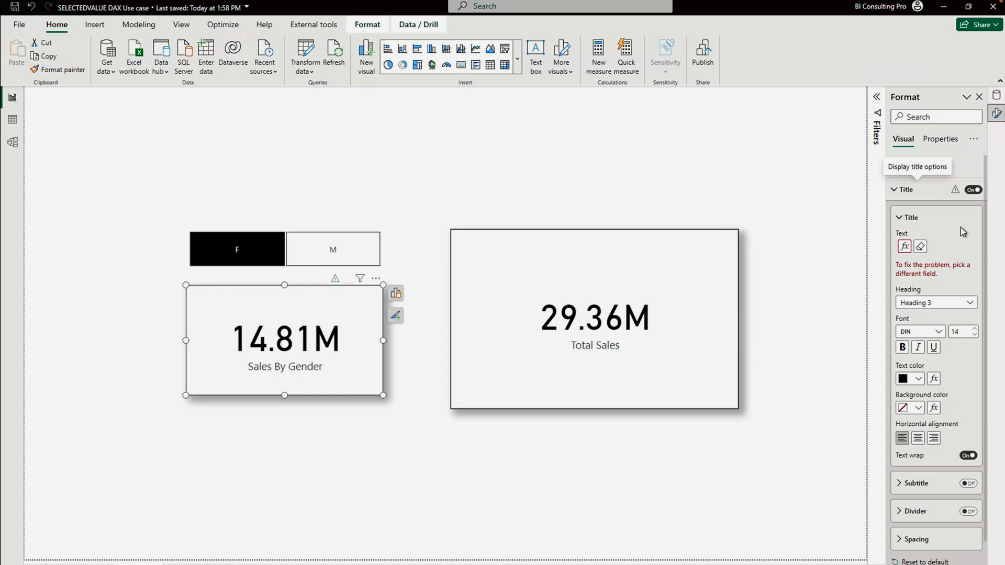
{"action": "left_click", "coordinate": [921, 247]}
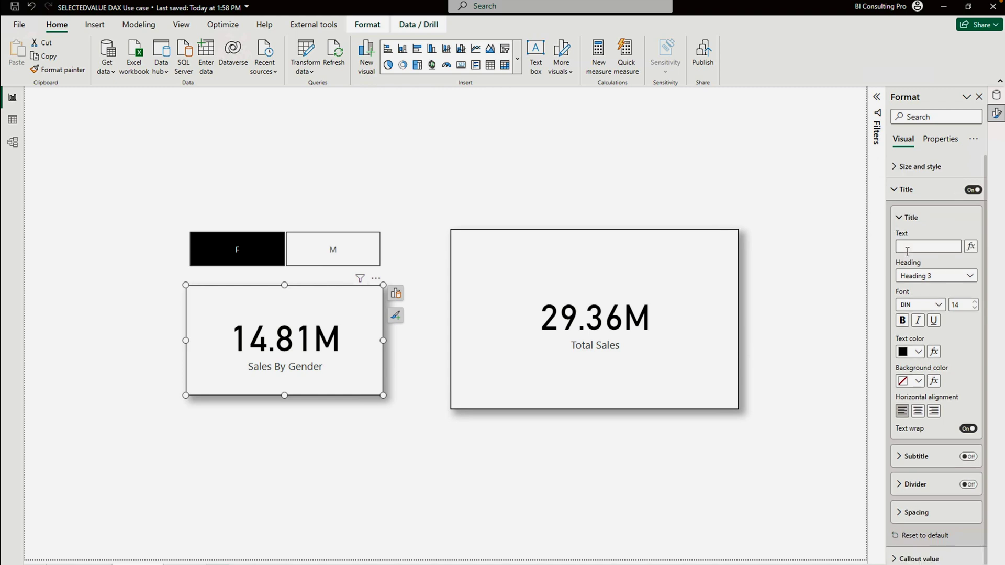
{"action": "left_click", "coordinate": [970, 249]}
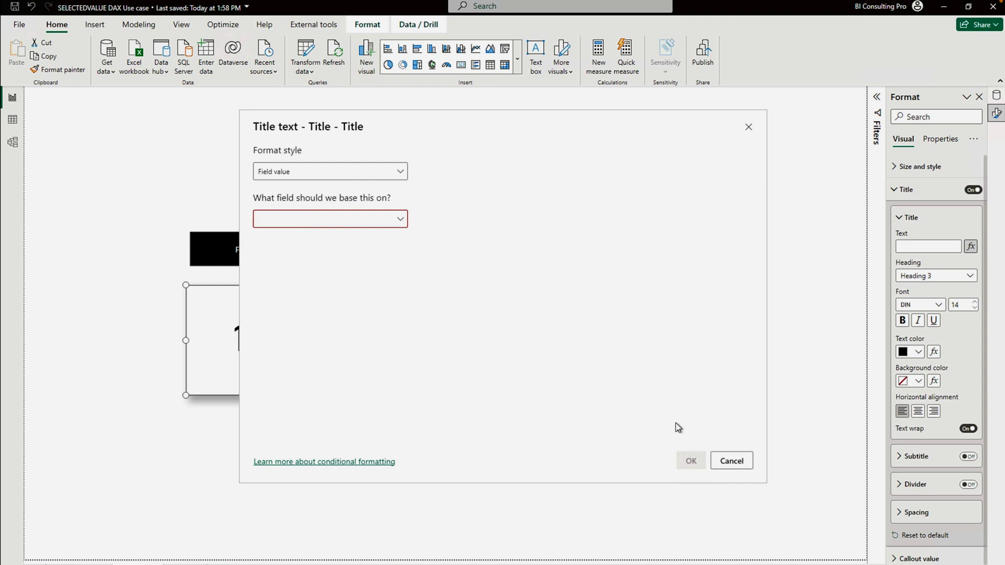
{"action": "left_click", "coordinate": [748, 463]}
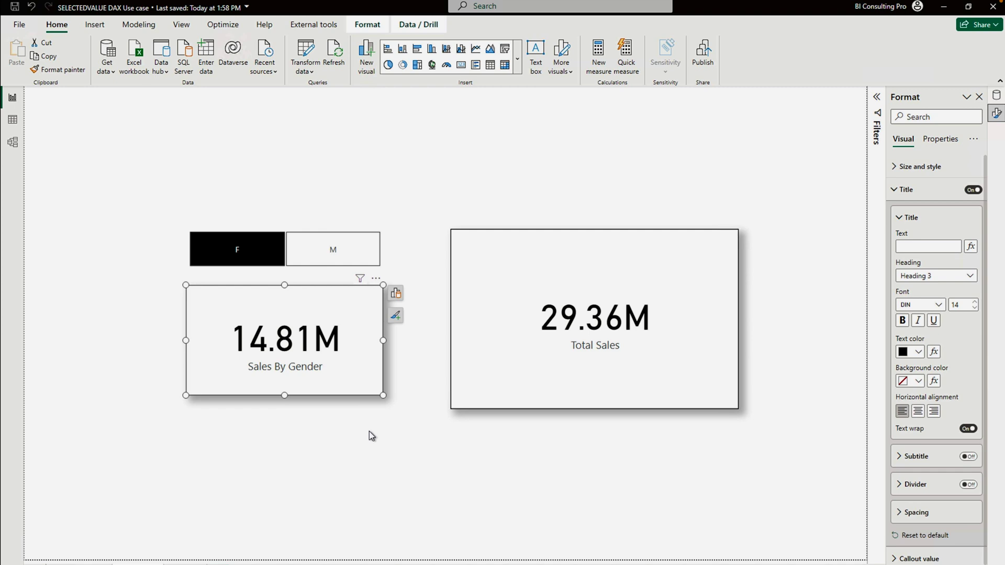
- Create a FactInternetSales measure: Sales by Gender Title = IF(SELECTEDVALUE(DimCustomer[Gender]) = "M", "Total Sales by Males", "Total Sales by Females")
{"action": "left_click", "coordinate": [997, 95]}
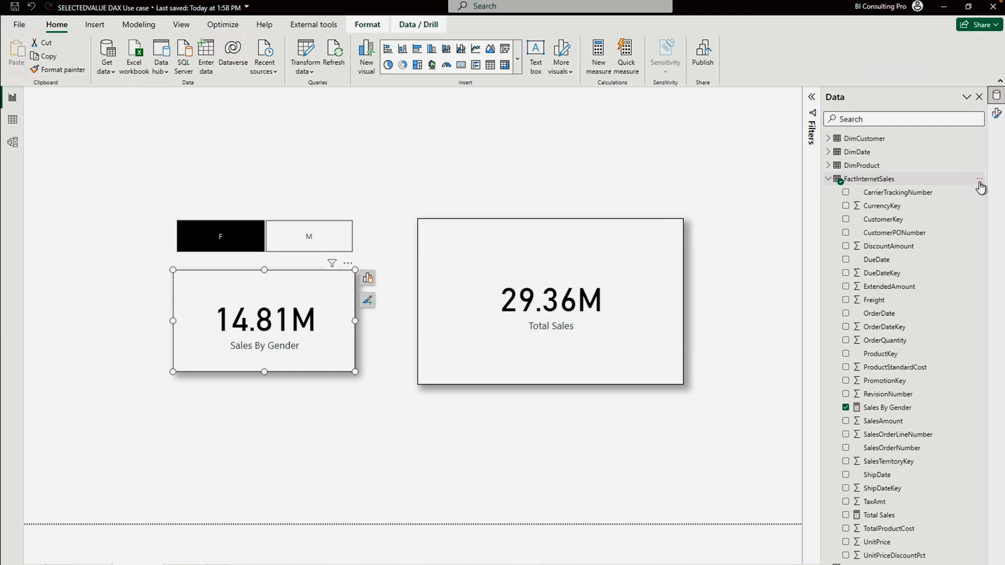
{"action": "left_click", "coordinate": [980, 180]}
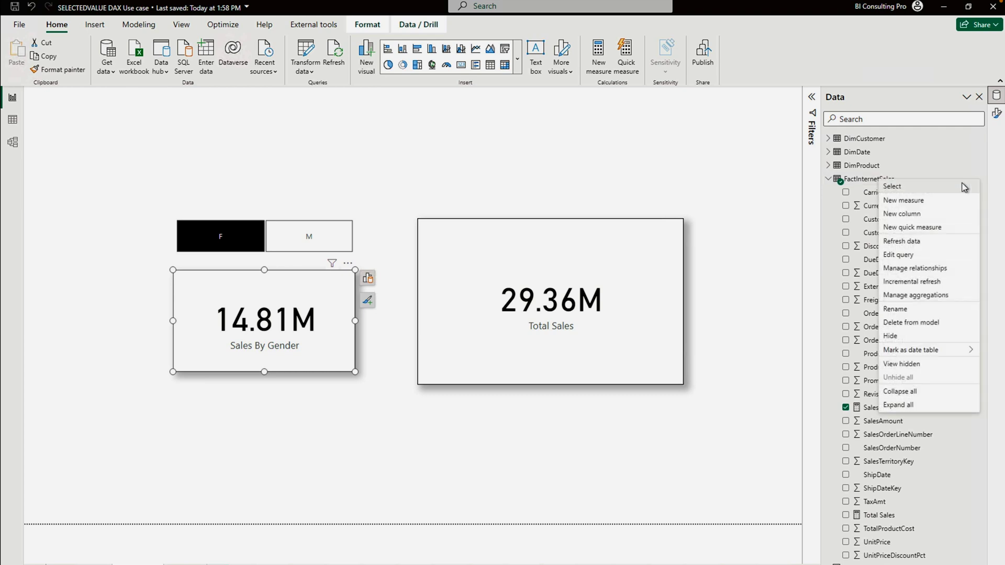
{"action": "left_click", "coordinate": [917, 204]}
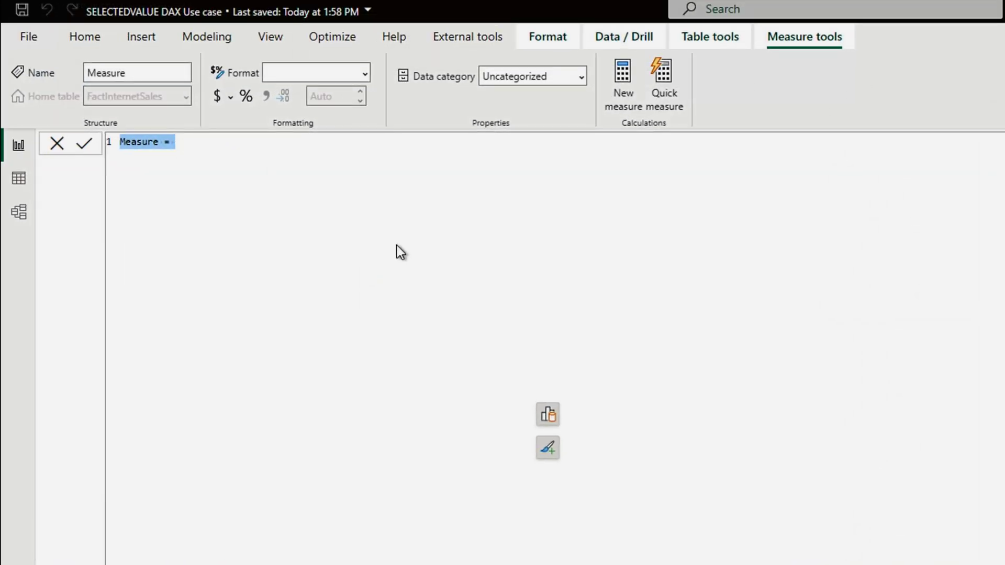
{"action": "type", "text": "Sales by Gender Title = IF(SELECTEDVALUE(DimCustomer[Gender]) = \"M\", \"Total Sales by Males\", \"Total Sales by Females\")"}
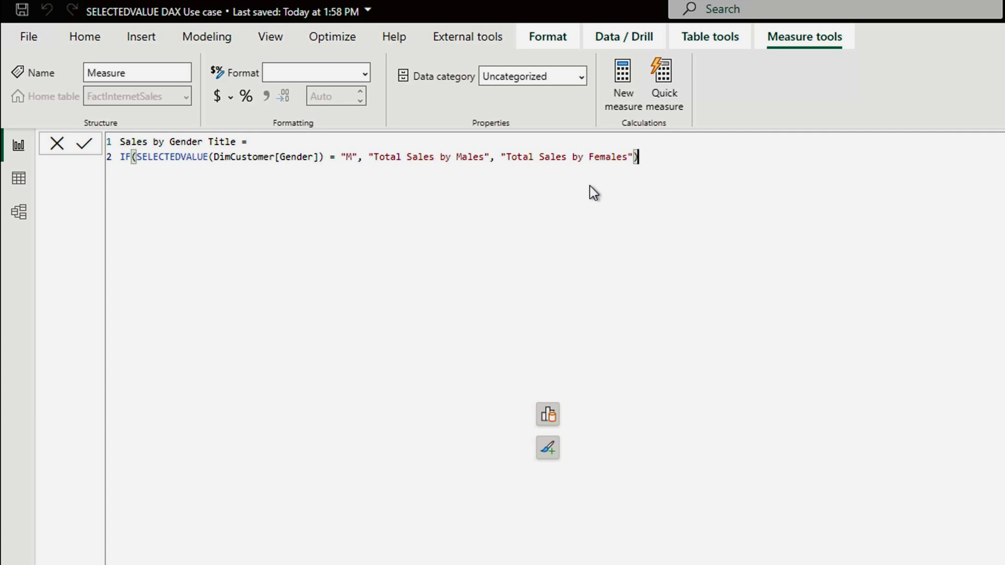
{"action": "left_click", "coordinate": [85, 146]}
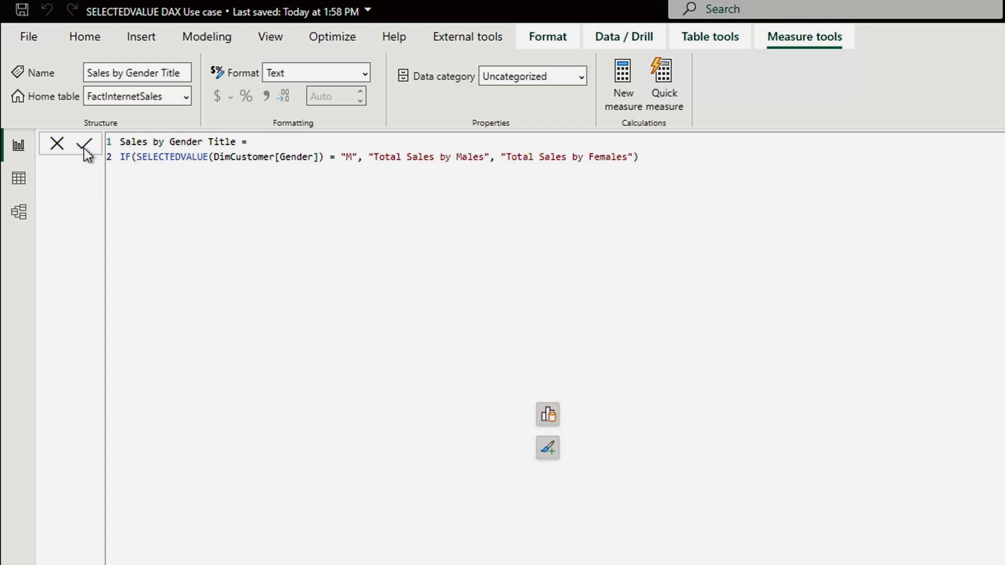
{"action": "left_click", "coordinate": [87, 154]}
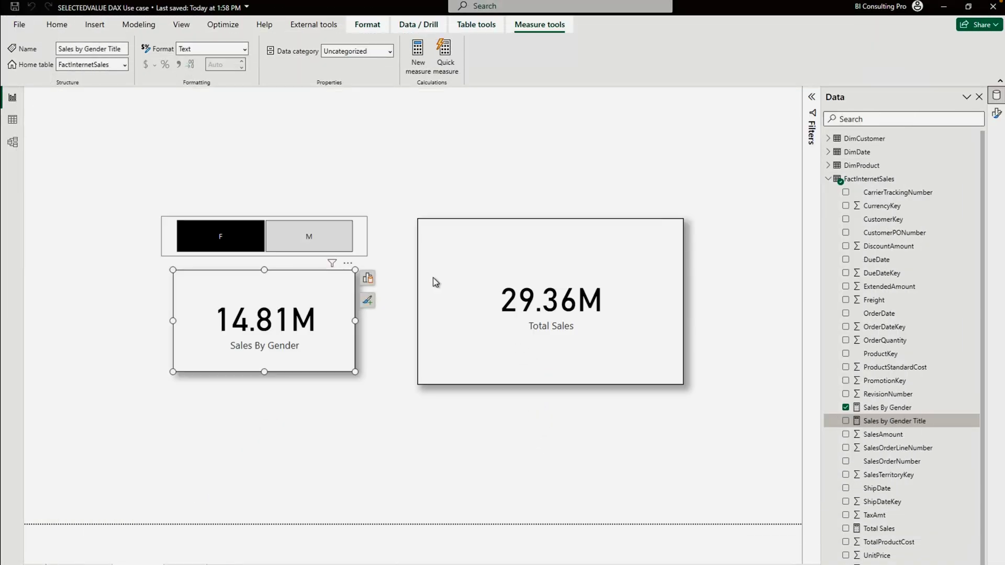
- Base the Sales By Gender card's title text on the Sales by Gender Title measure as a field value and turn off its category label
{"action": "left_click", "coordinate": [997, 113]}
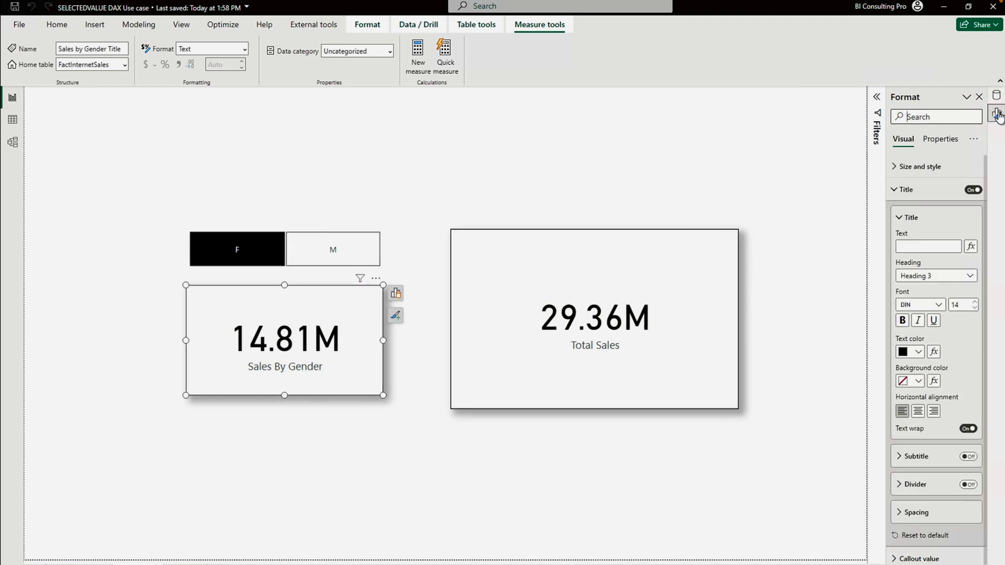
{"action": "left_click", "coordinate": [971, 247]}
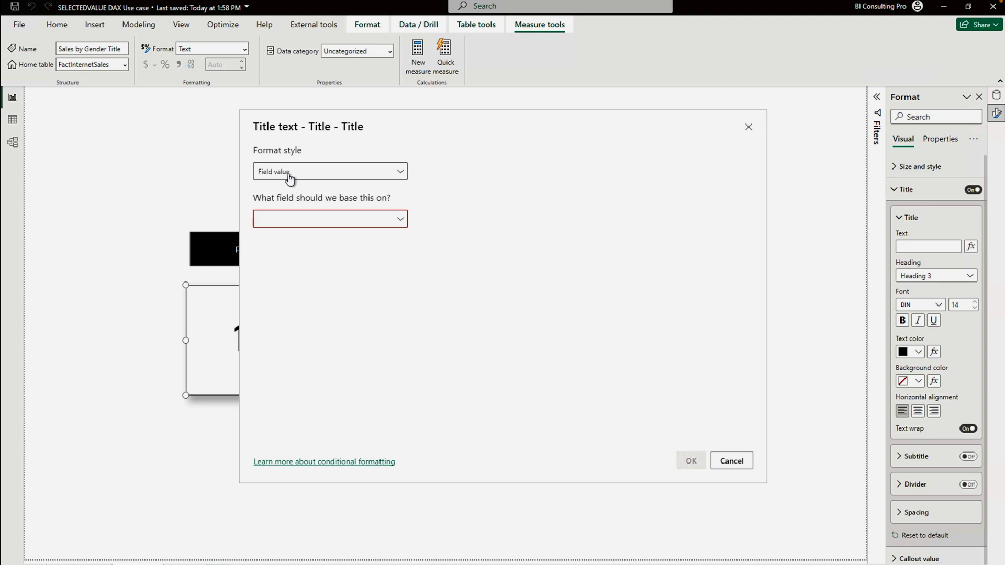
{"action": "left_click", "coordinate": [301, 226]}
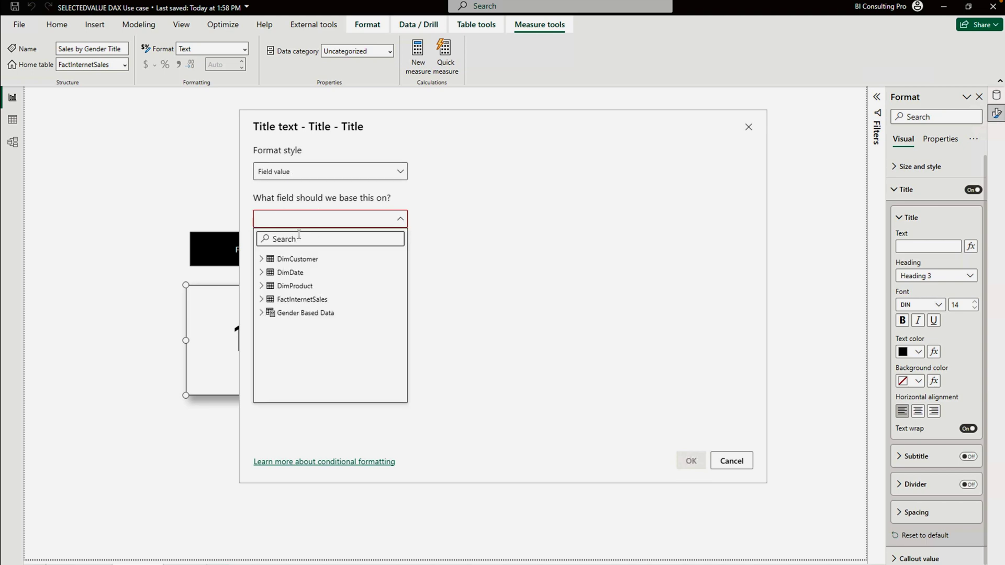
{"action": "type", "text": "gende"}
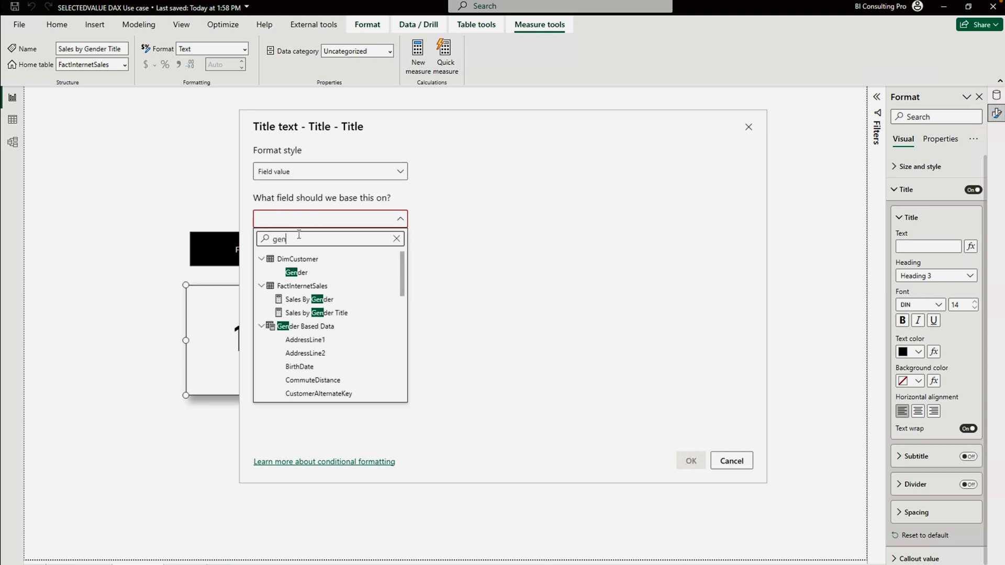
{"action": "left_click", "coordinate": [306, 313]}
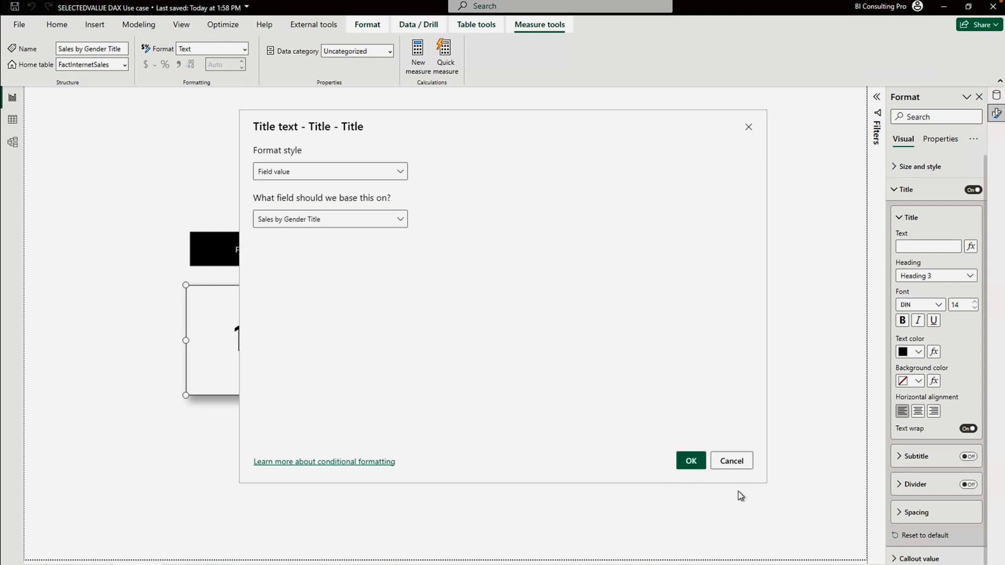
{"action": "left_click", "coordinate": [691, 461]}
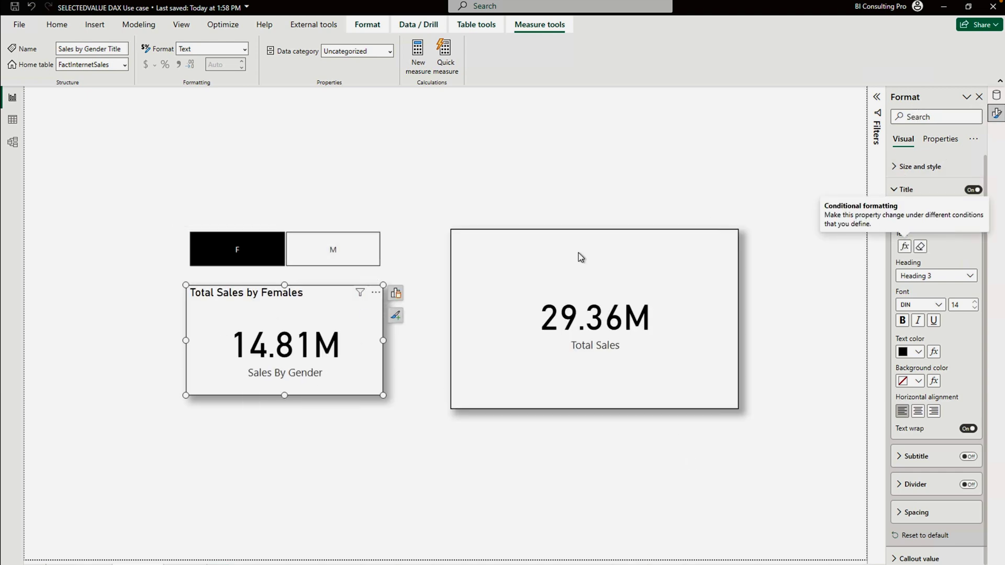
{"action": "left_click", "coordinate": [907, 190]}
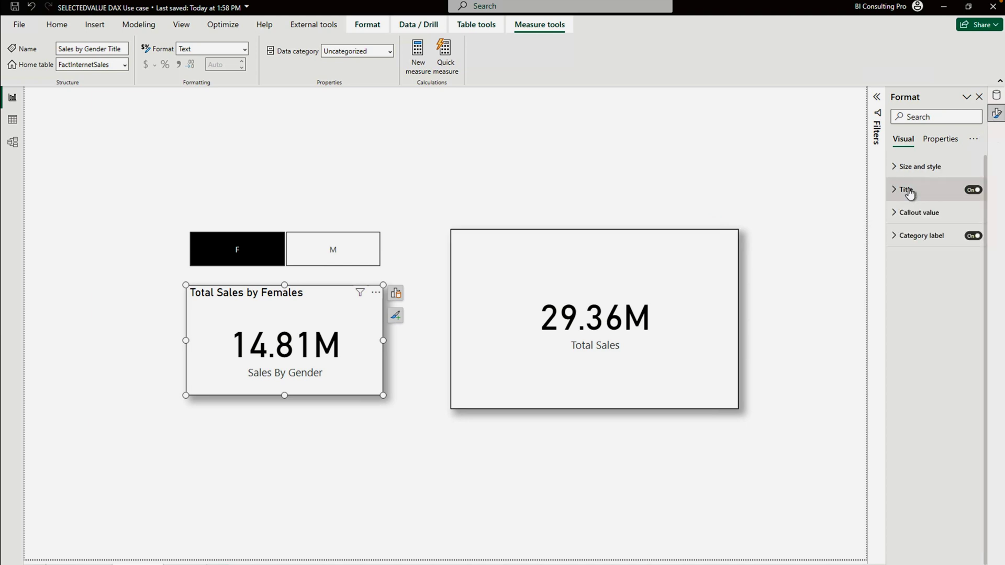
{"action": "left_click", "coordinate": [973, 237]}
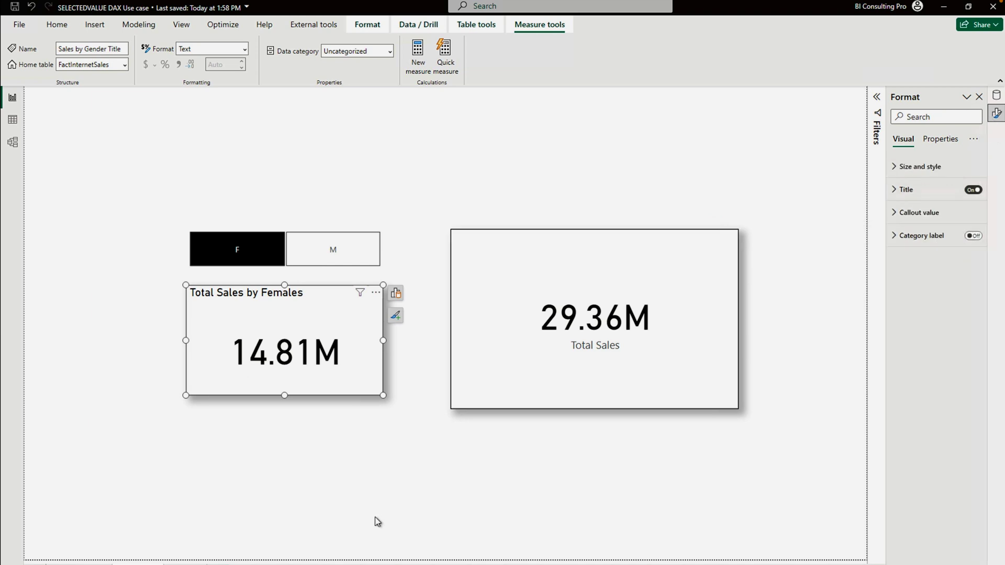
- Switch the gender slicer to M and back to F to check the card's dynamic title
{"action": "left_click", "coordinate": [337, 249]}
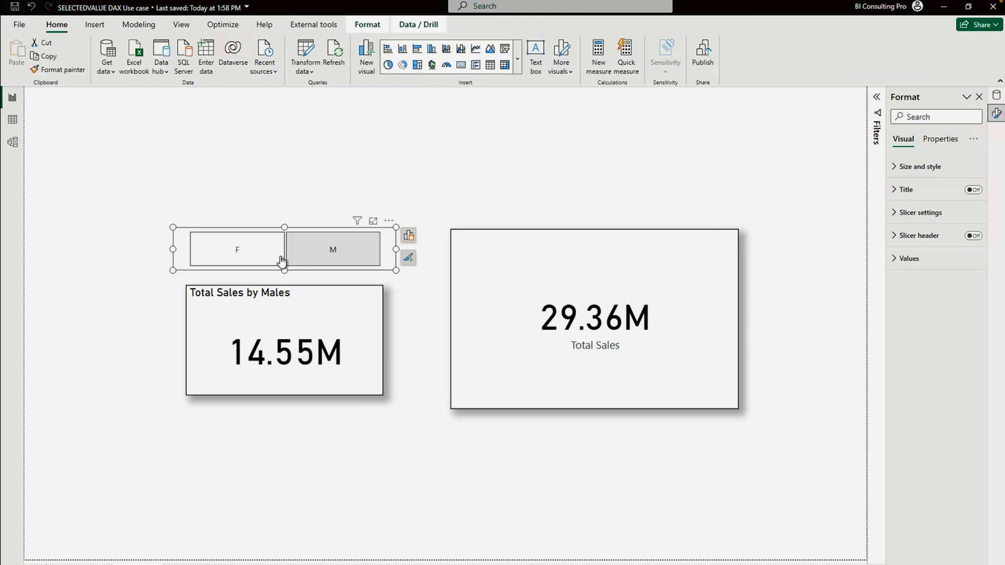
{"action": "left_click", "coordinate": [258, 260]}
{"action": "left_click", "coordinate": [126, 382]}
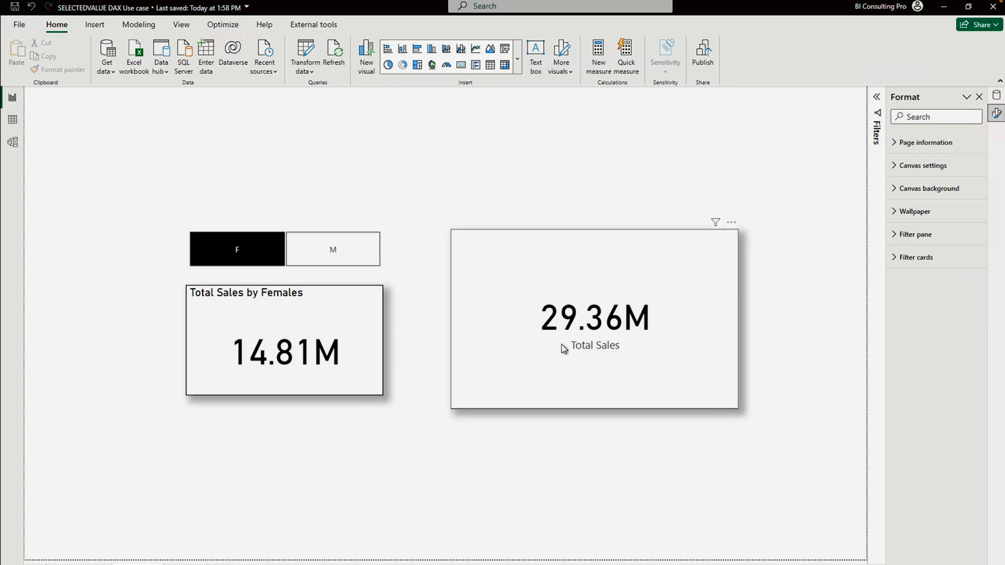
- Show the gender slicer's edit interactions to examine how it affects both cards, and leave that editing mode
{"action": "left_click", "coordinate": [391, 246]}
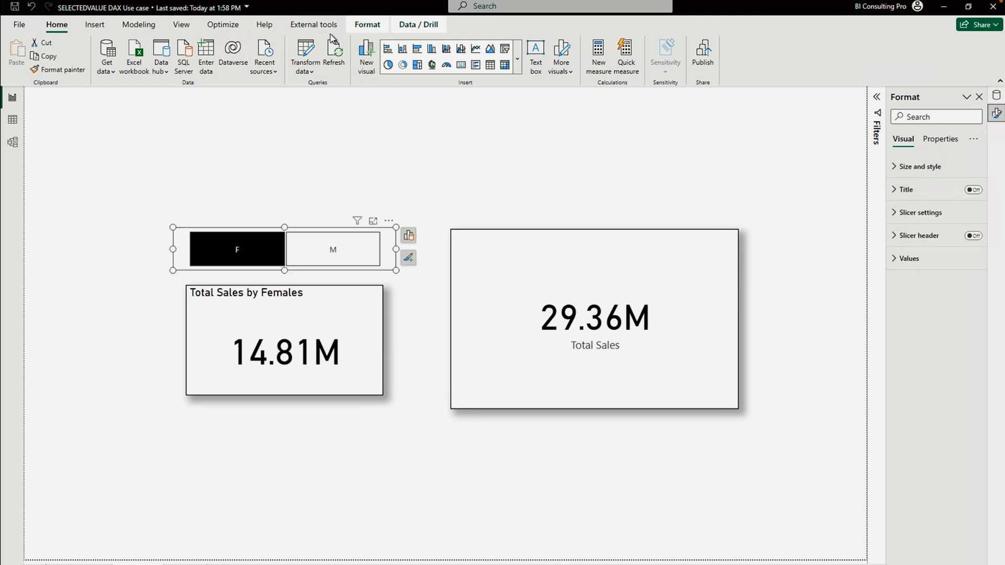
{"action": "left_click", "coordinate": [372, 24]}
{"action": "left_click", "coordinate": [25, 57]}
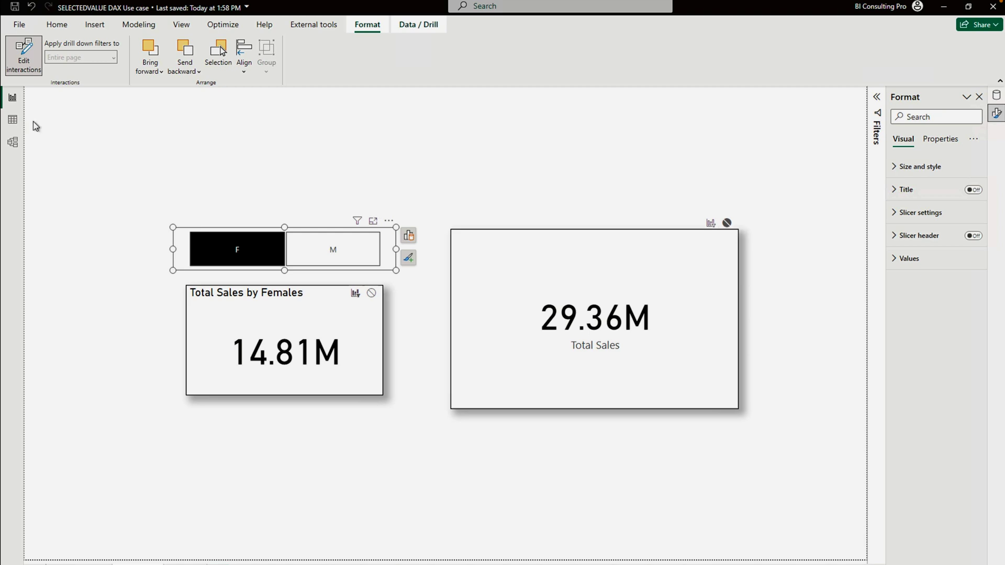
{"action": "left_click", "coordinate": [24, 57]}
{"action": "left_click", "coordinate": [131, 208]}
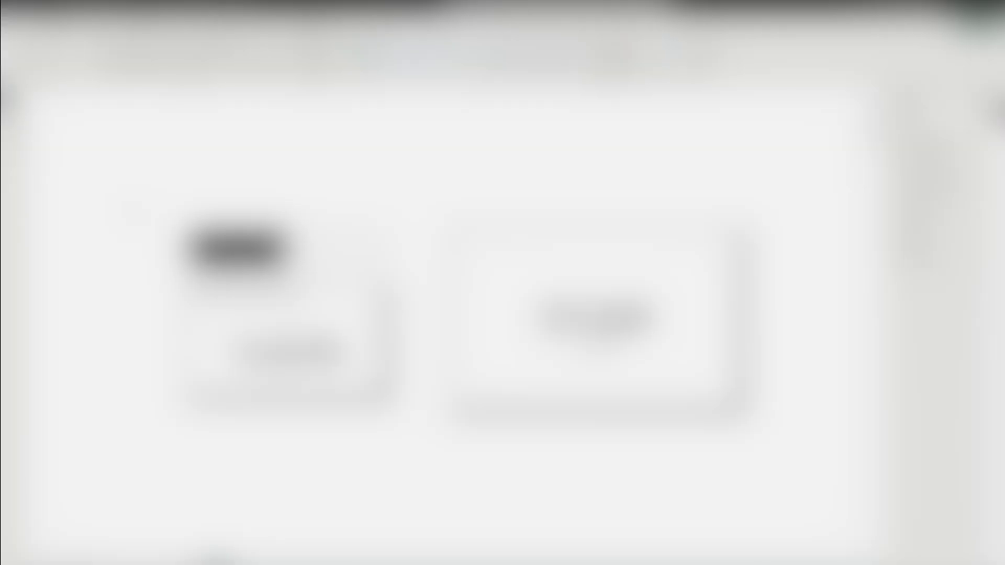